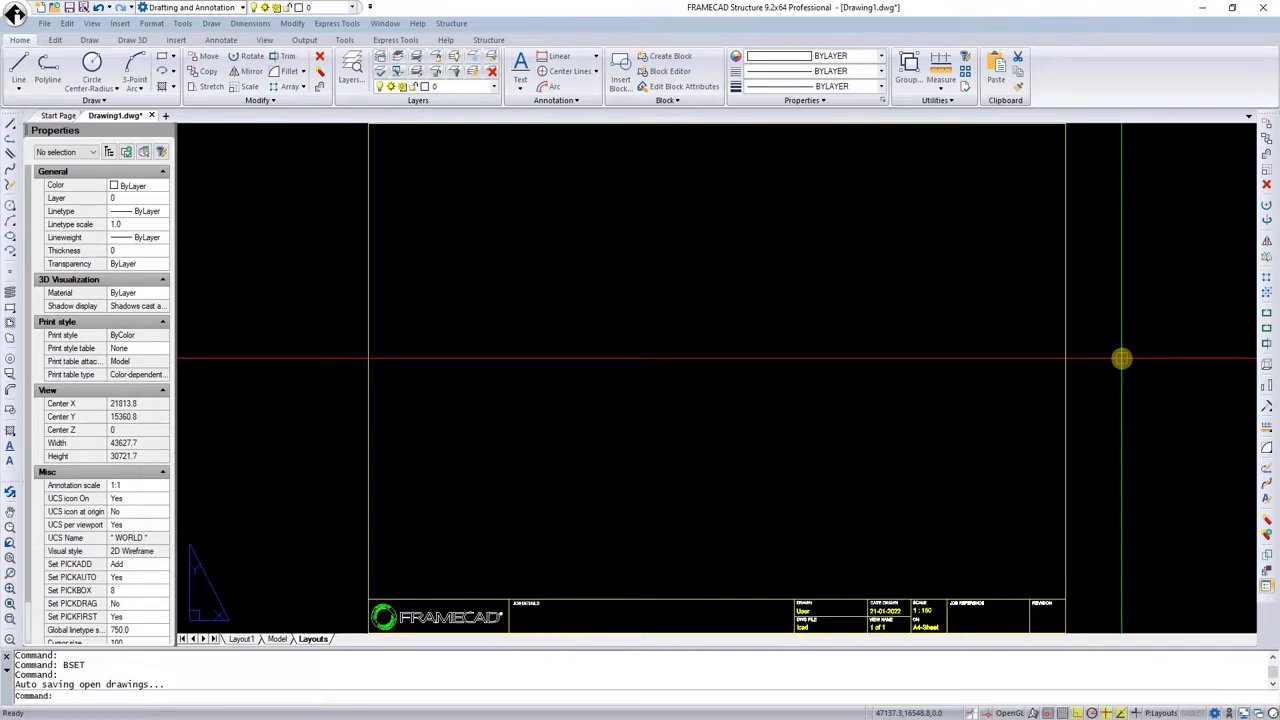
- Draw a closed 10000 by 6000 rectangle as a polyline in the upper-left part of the sheet frame
scroll(850, 340, down, 3)
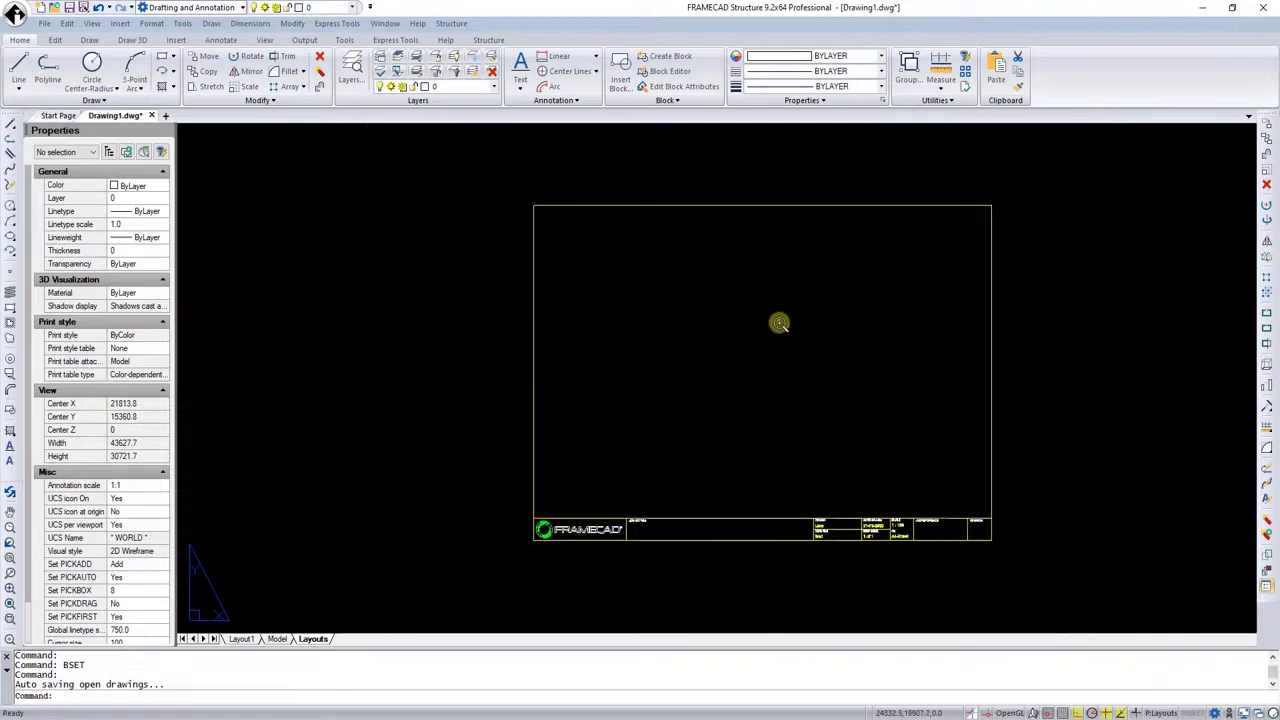
scroll(960, 389, up, 1)
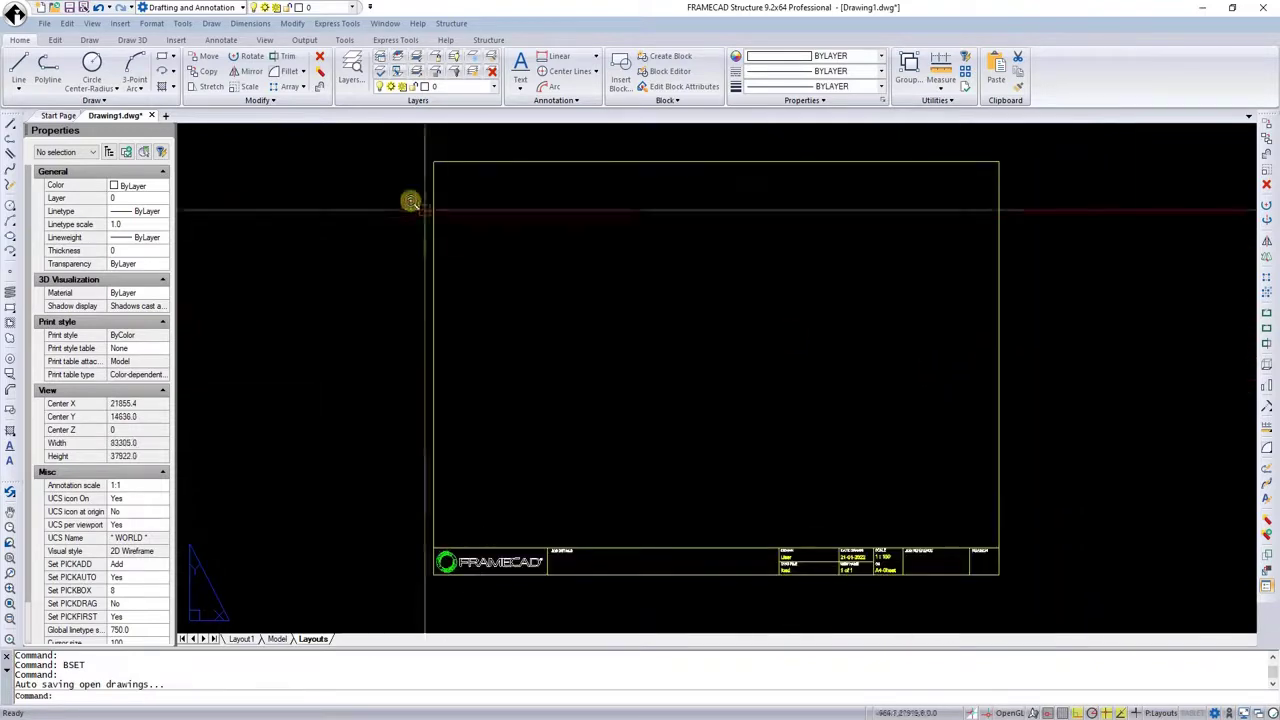
click(47, 68)
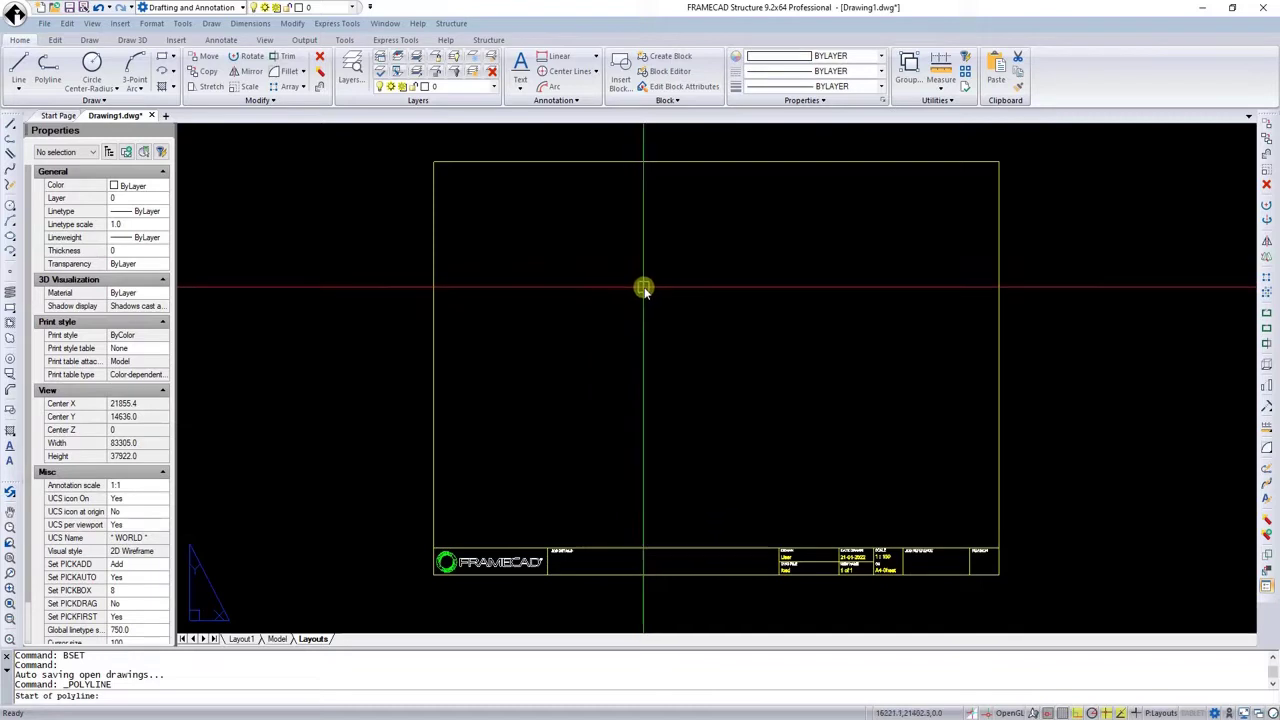
click(532, 236)
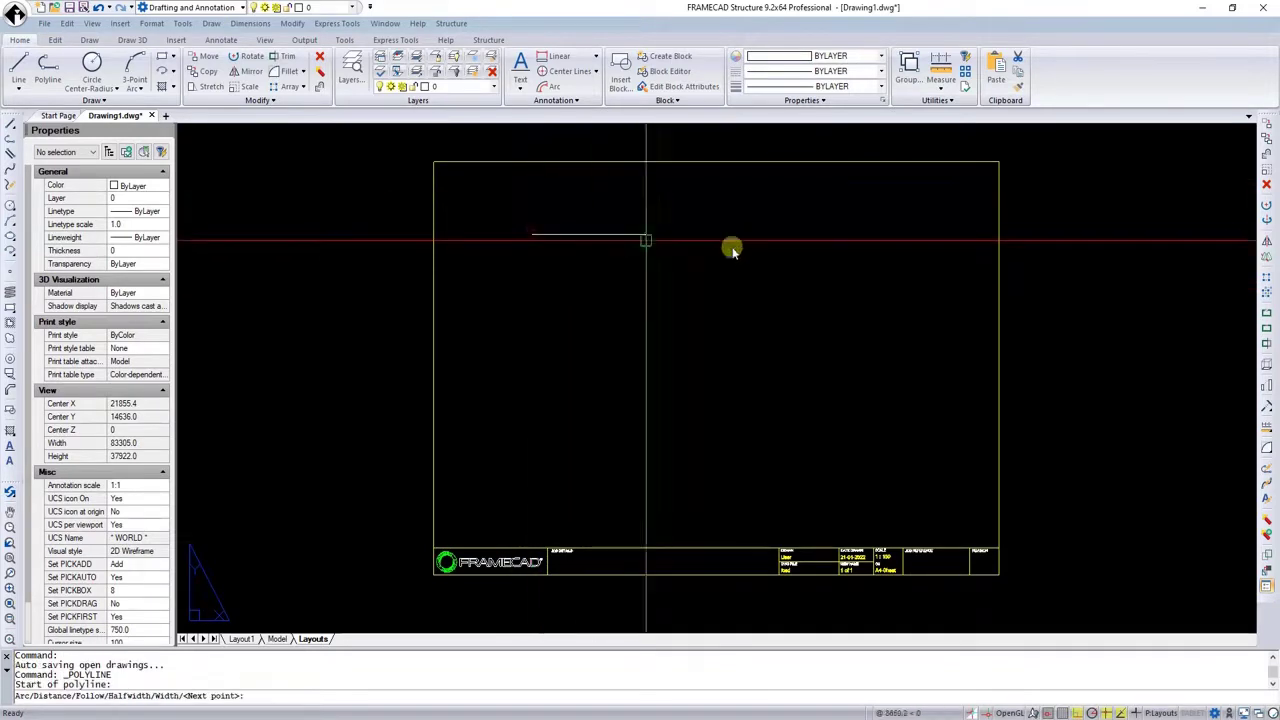
text(10000)
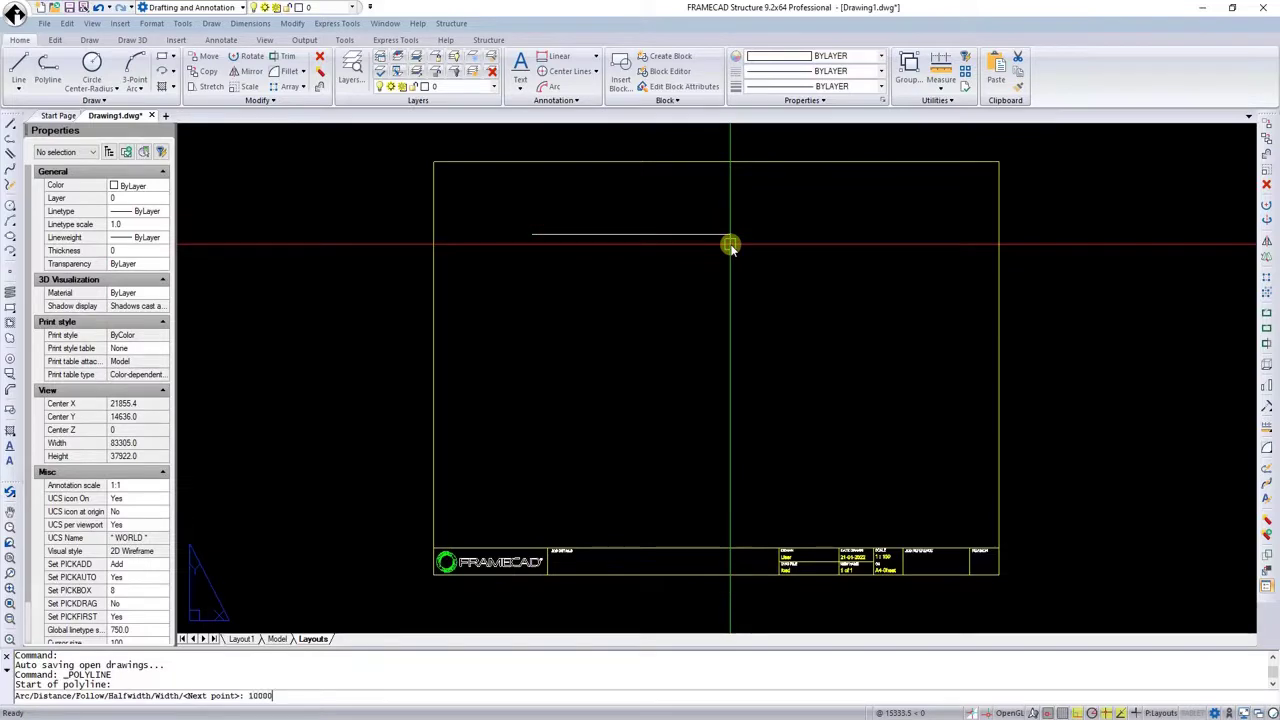
key(Return)
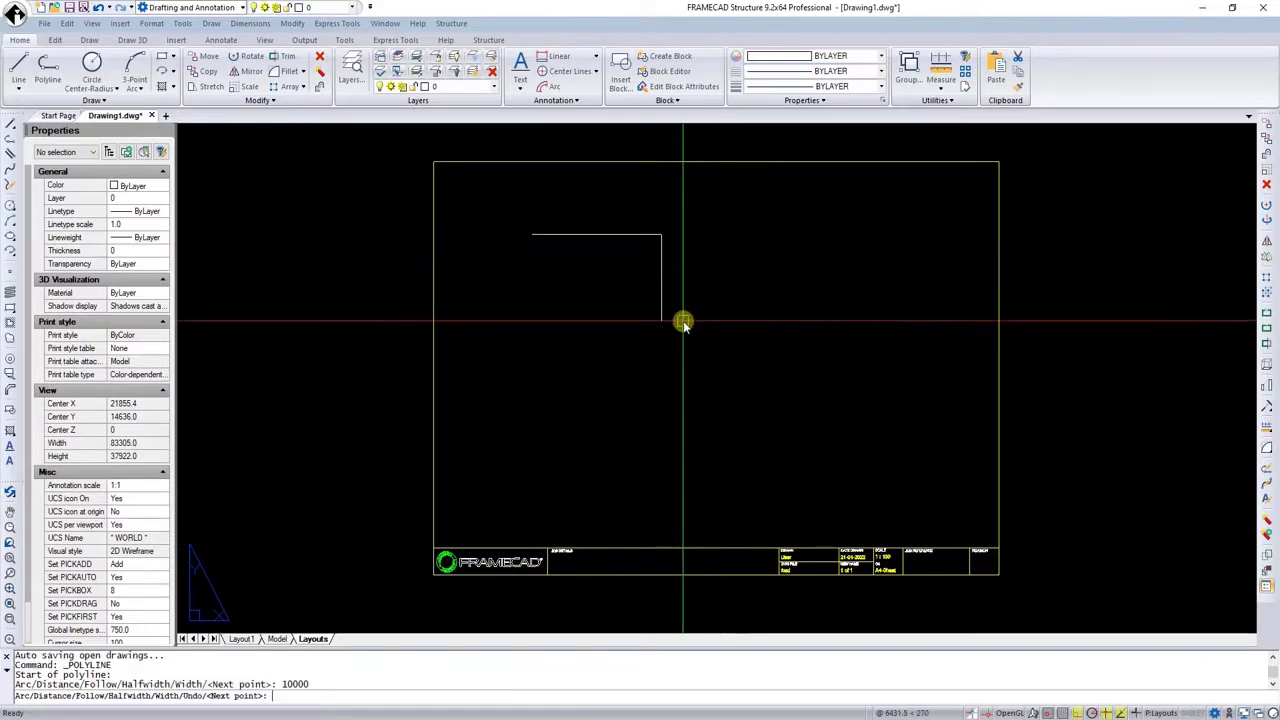
text(1)
key(BackSpace)
text(6000)
key(Return)
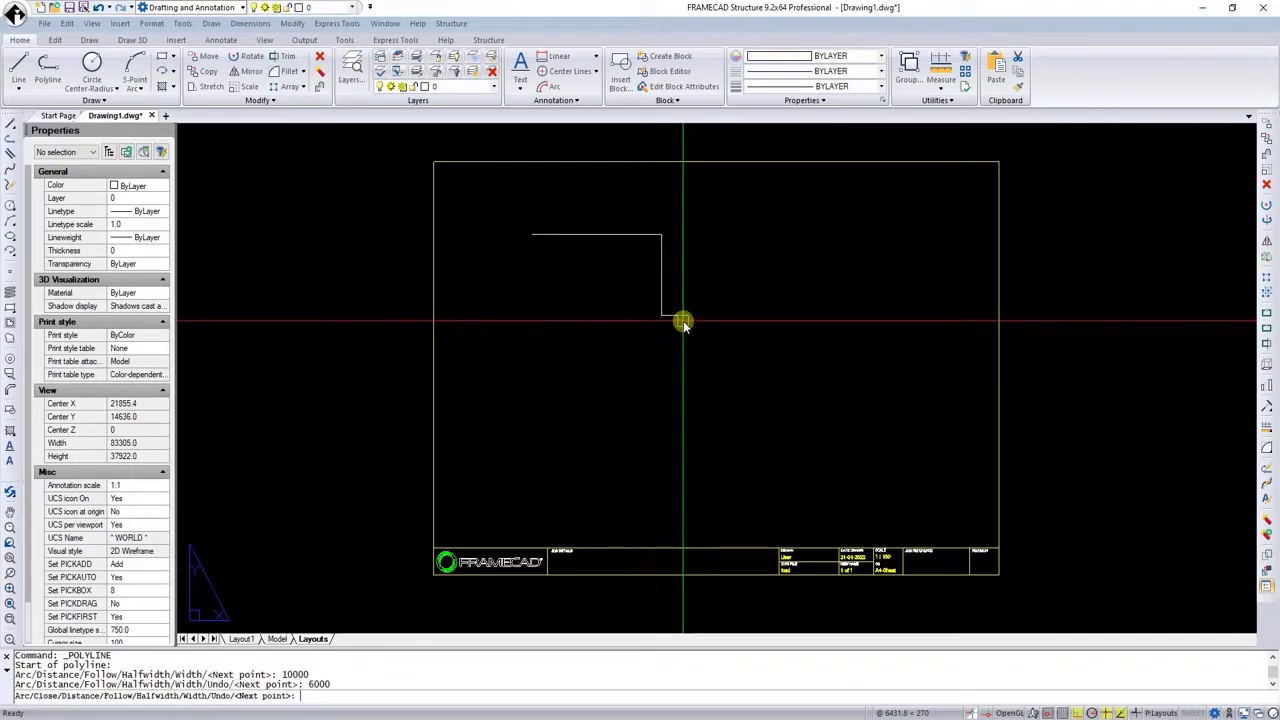
text(10000)
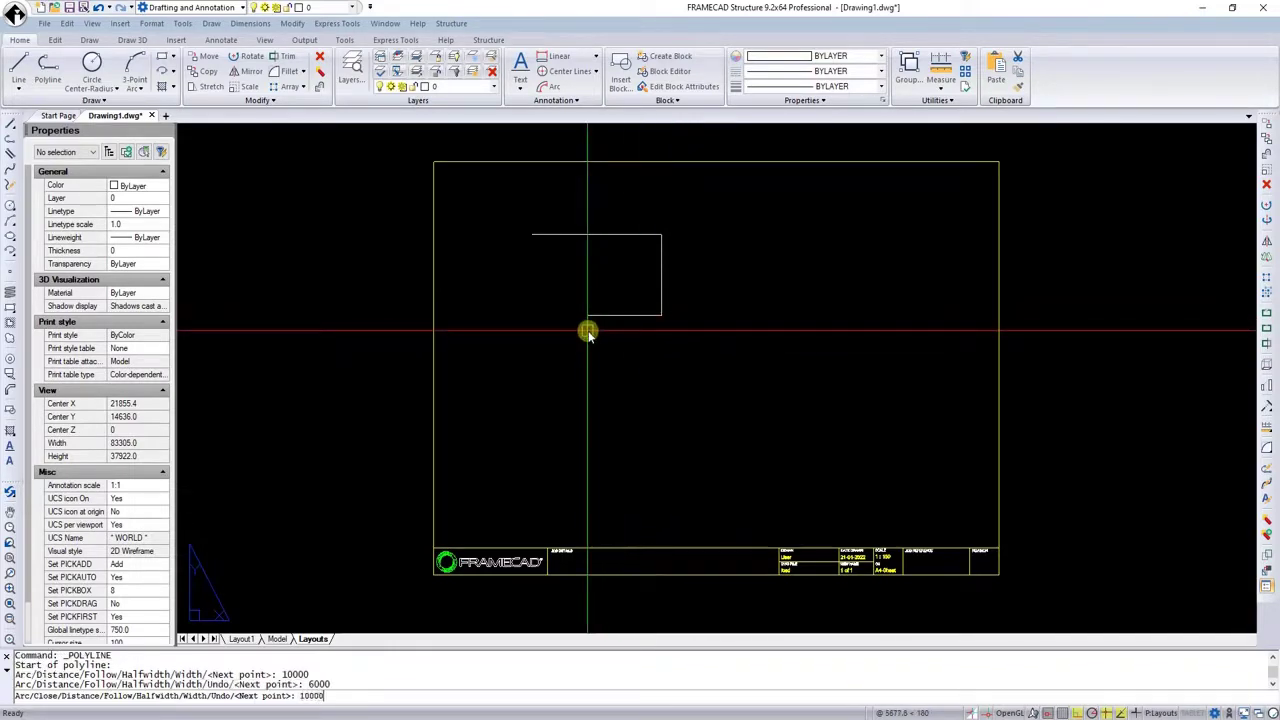
key(Return)
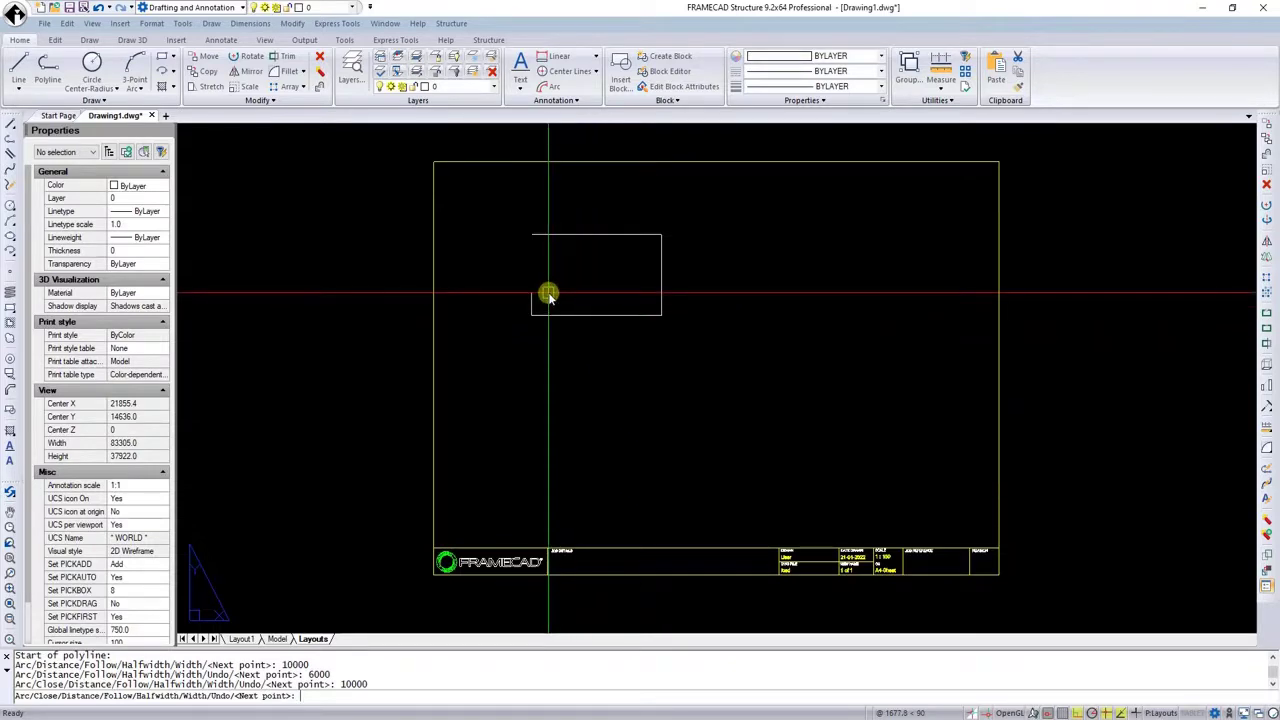
text(c)
key(Return)
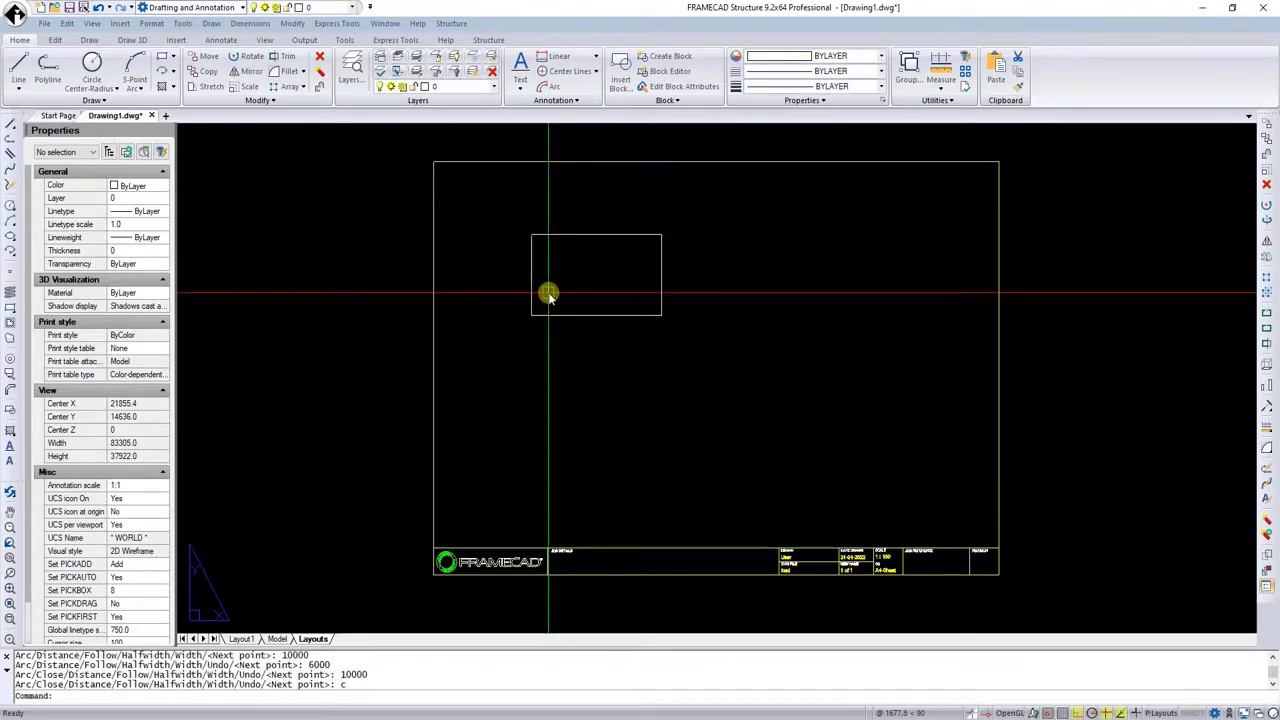
- Centre the rectangle on the page with the CTR command
key(Escape)
key(Escape)
text(CTR)
key(Return)
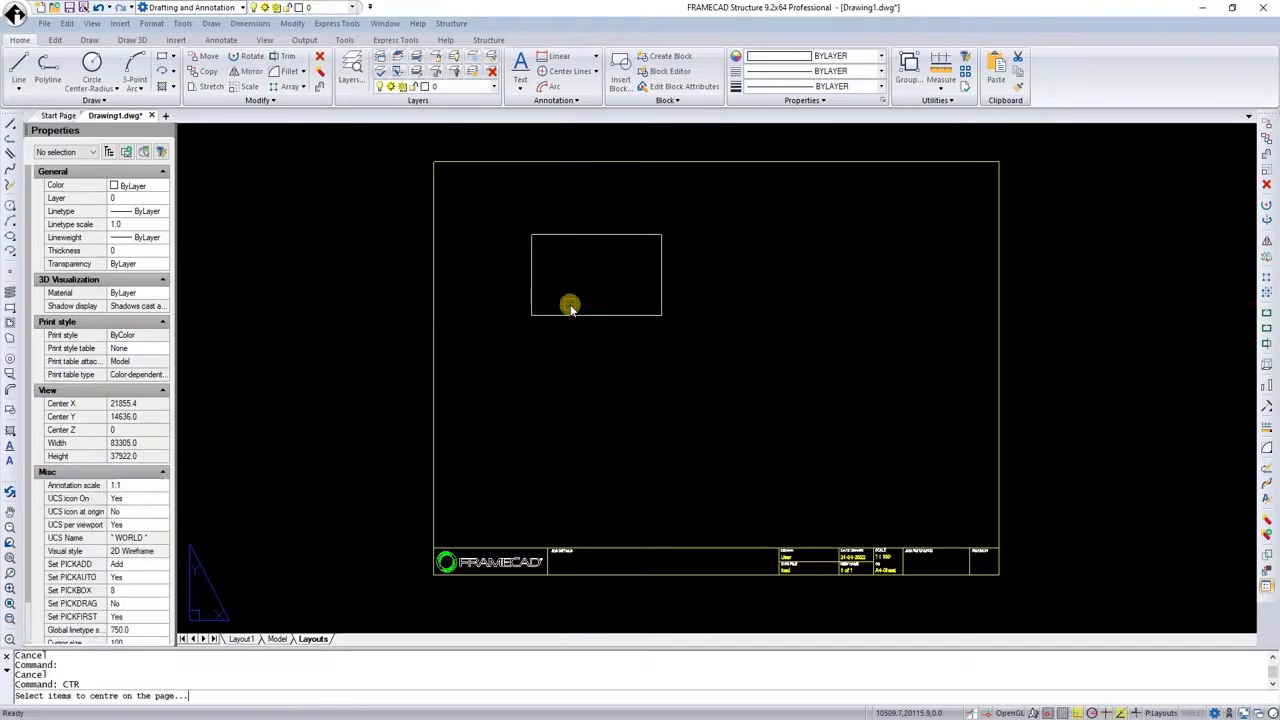
click(504, 216)
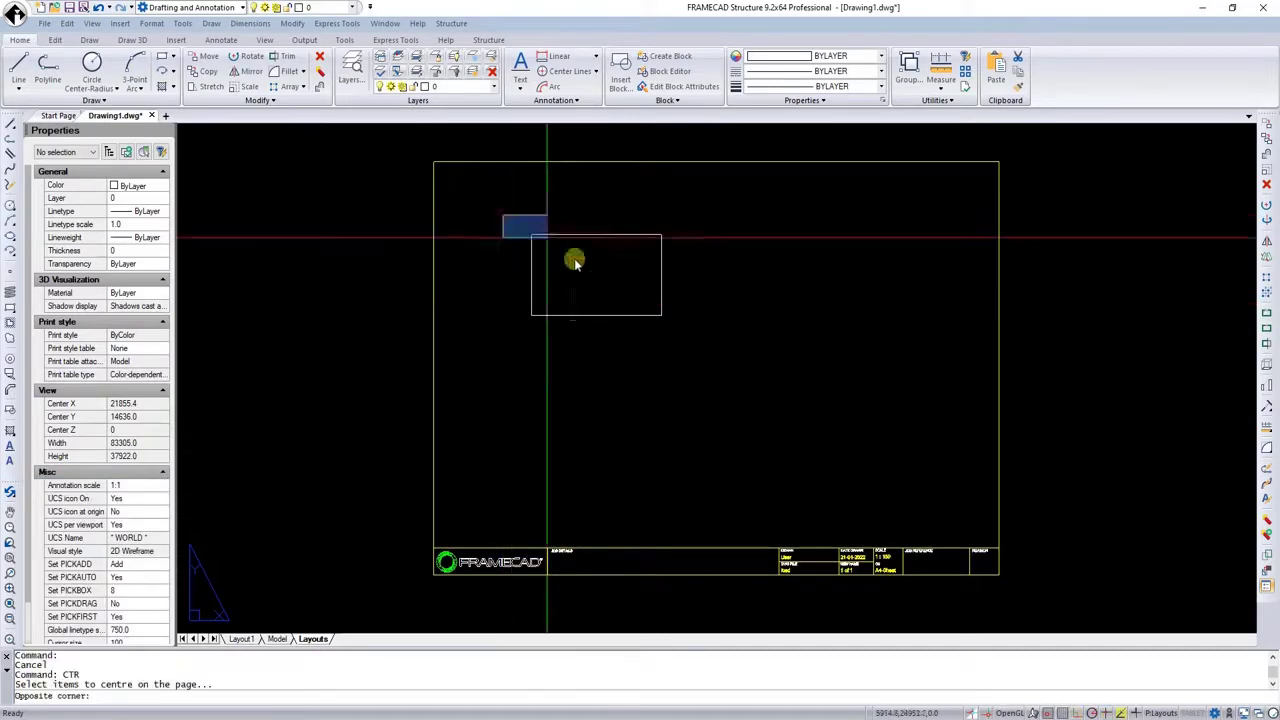
click(718, 349)
key(Return)
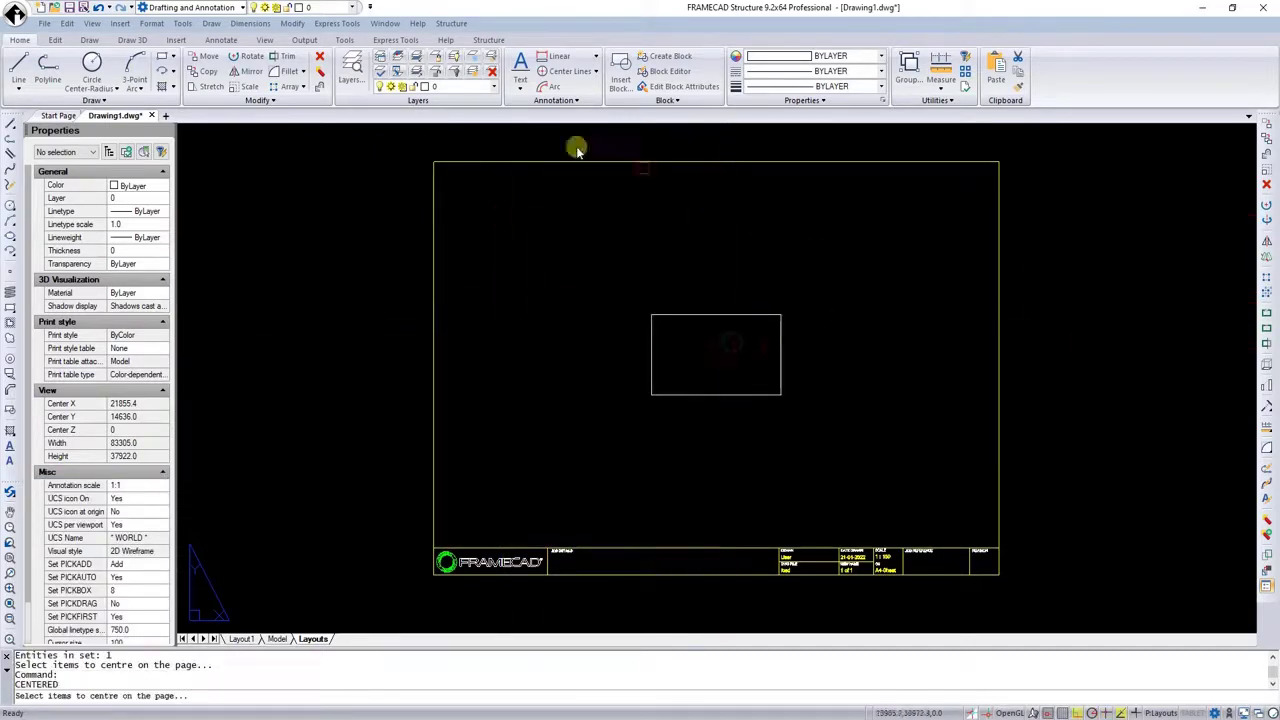
- Draw a horizontal line across the rectangle from the midpoint of its left side to the midpoint of its right side
click(18, 70)
scroll(681, 368, up, 1)
scroll(681, 368, up, 1)
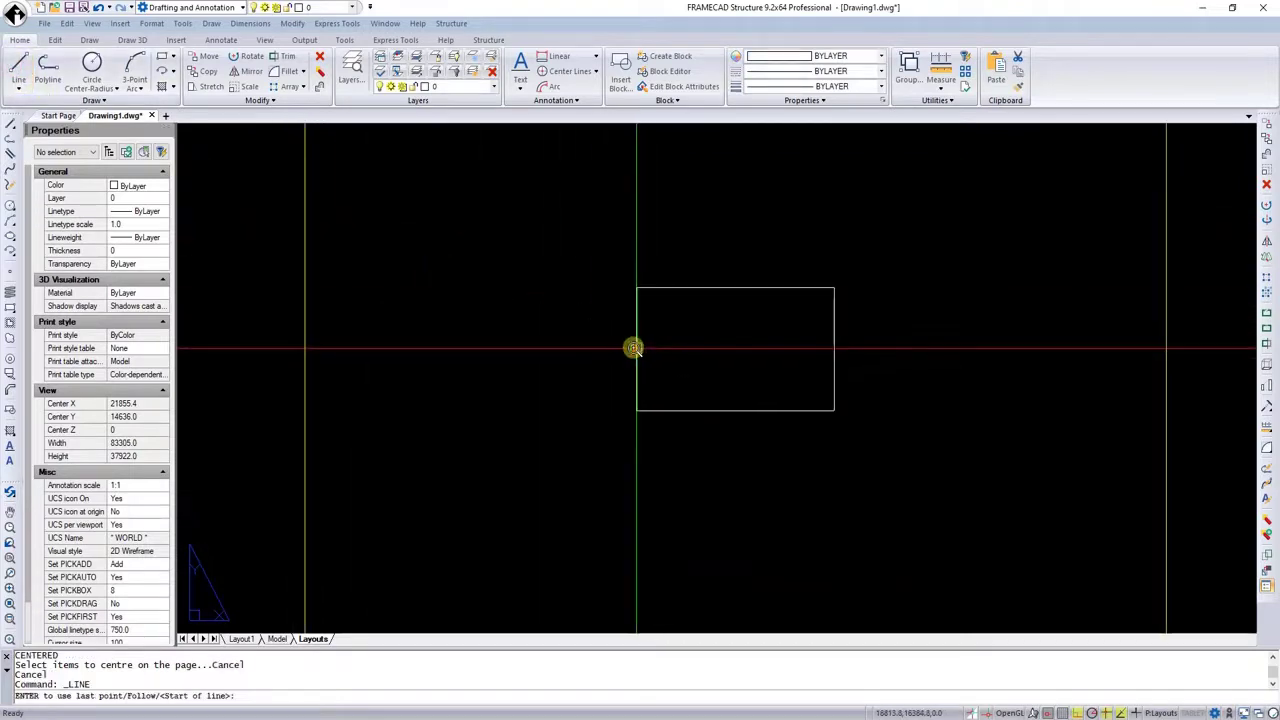
click(634, 349)
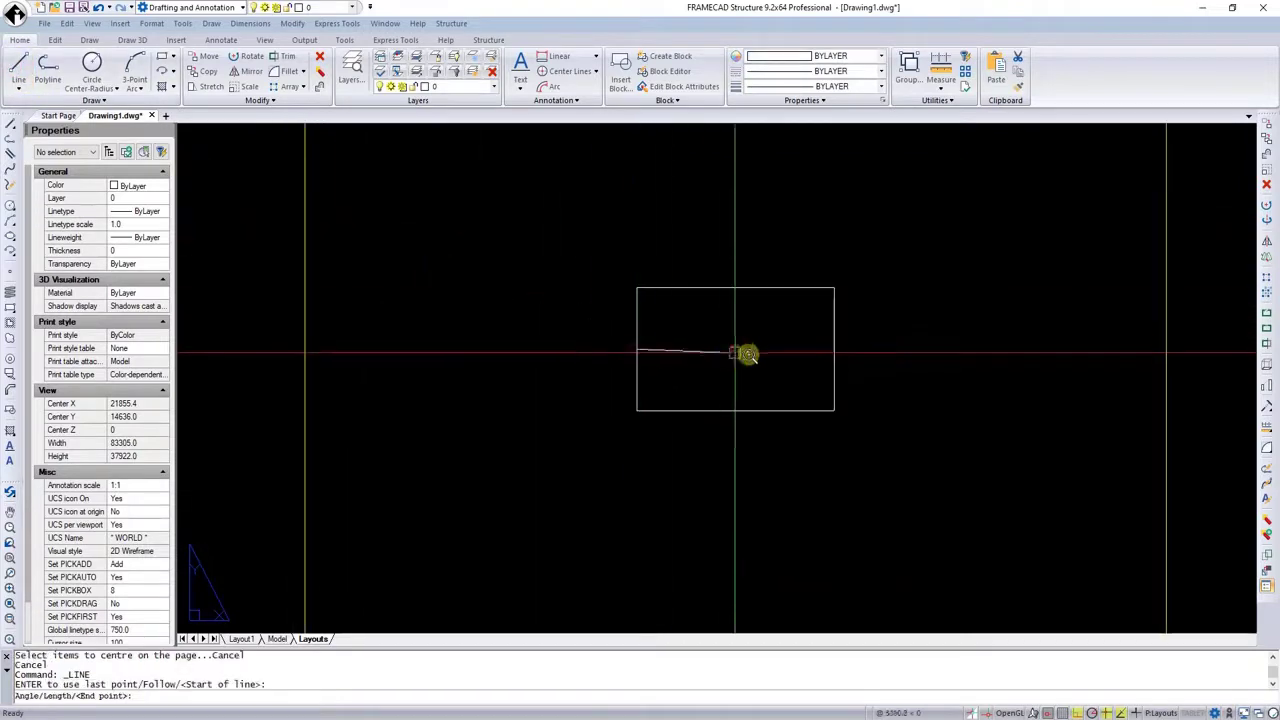
click(834, 349)
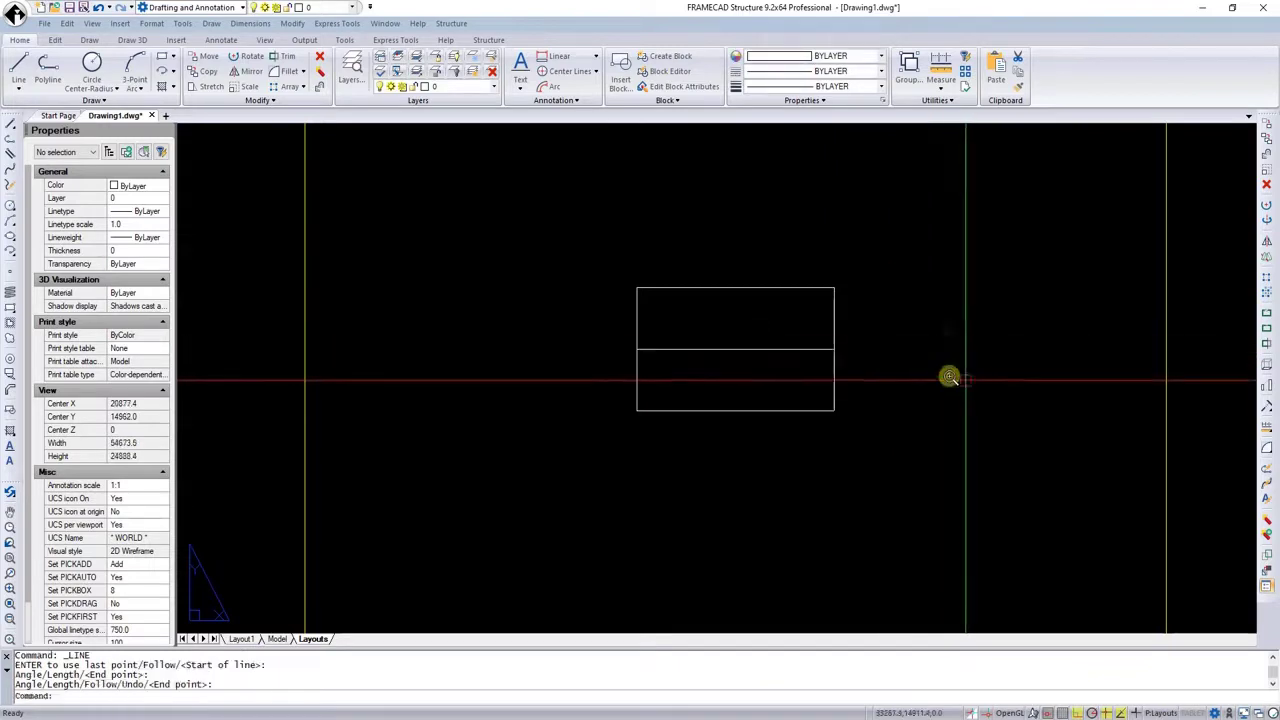
scroll(944, 350, down, 1)
key(Escape)
key(Escape)
scroll(786, 326, down, 2)
scroll(814, 337, up, 1)
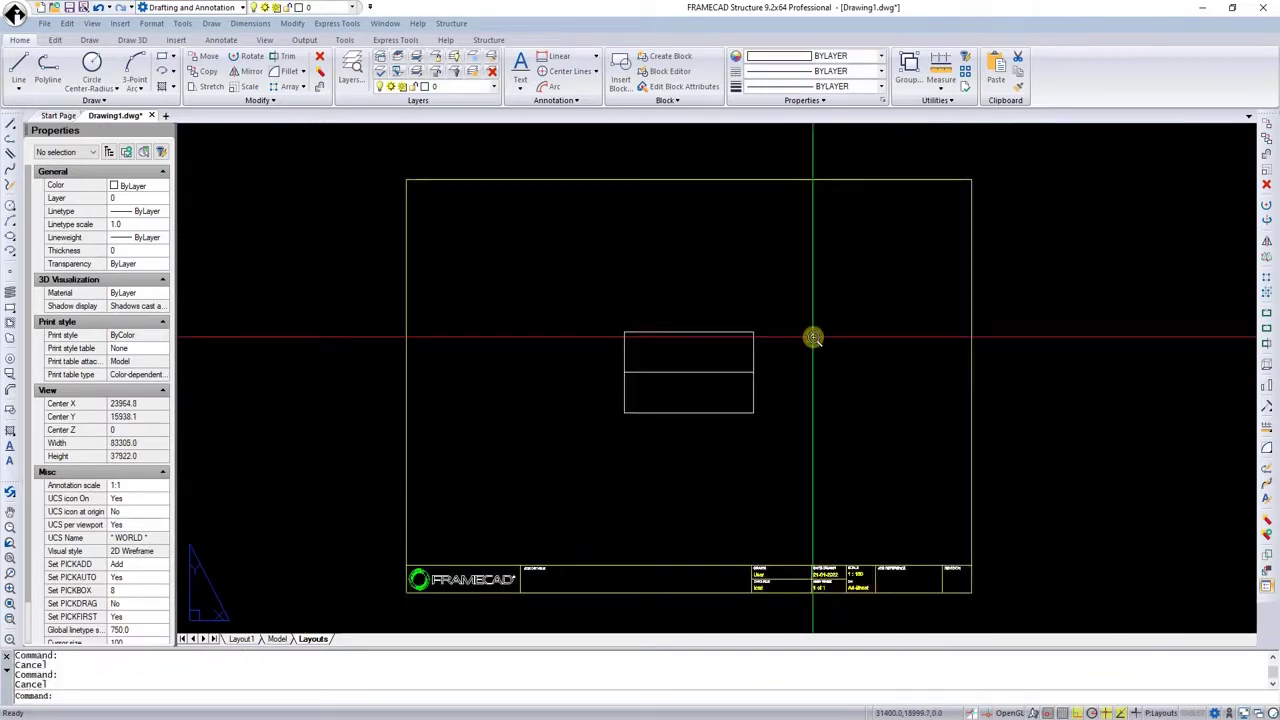
- Set up wall panel creation with a wall height of 2650 and the creation method By Lines
text(A)
key(Return)
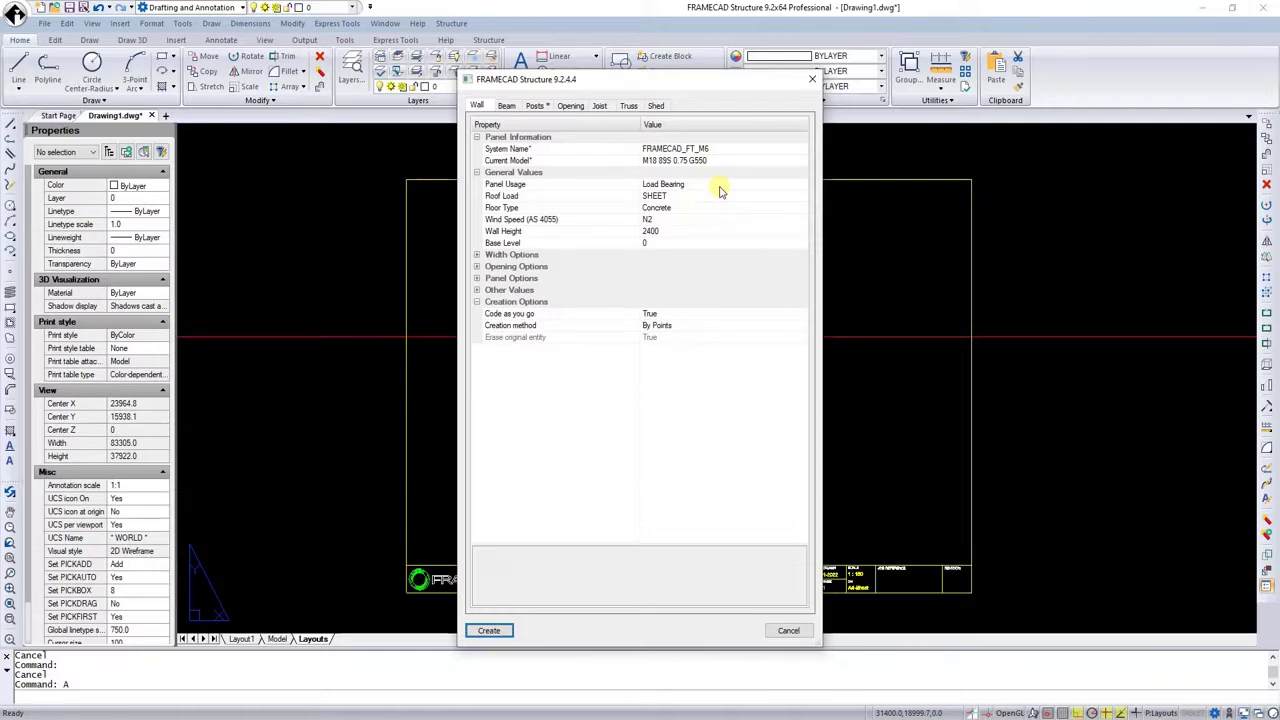
click(720, 230)
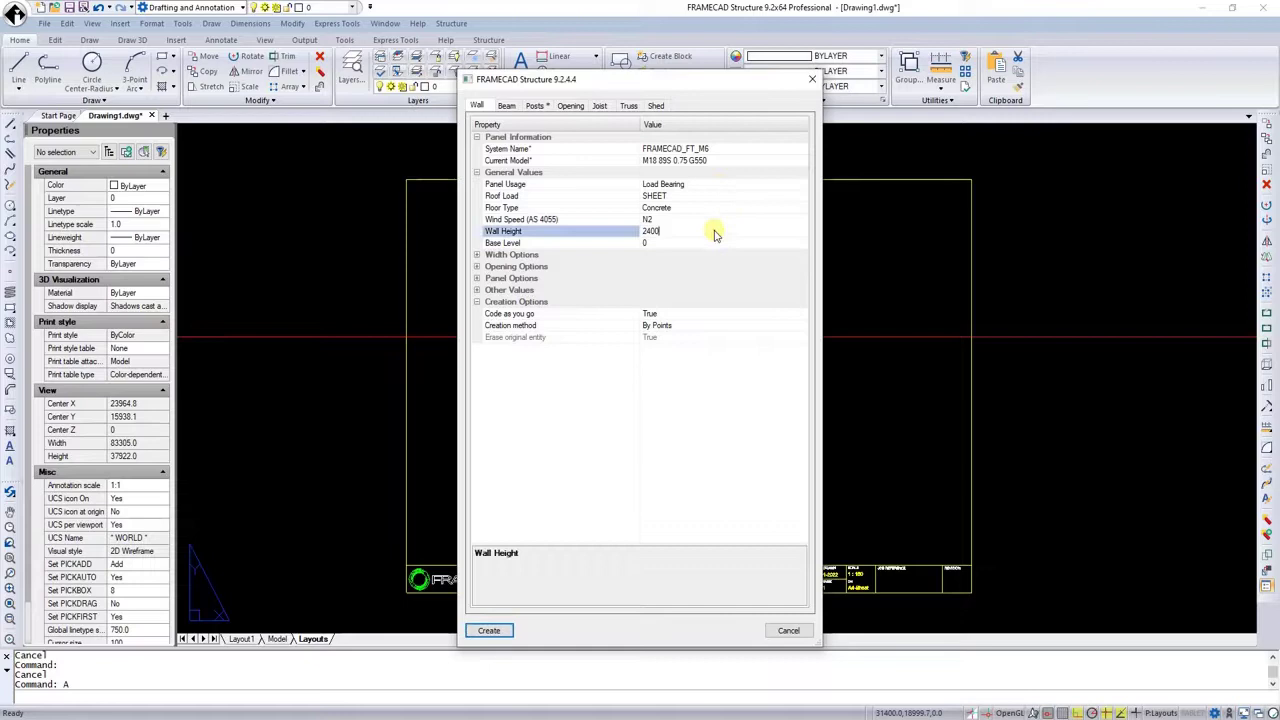
click(714, 230)
text(2650)
key(Return)
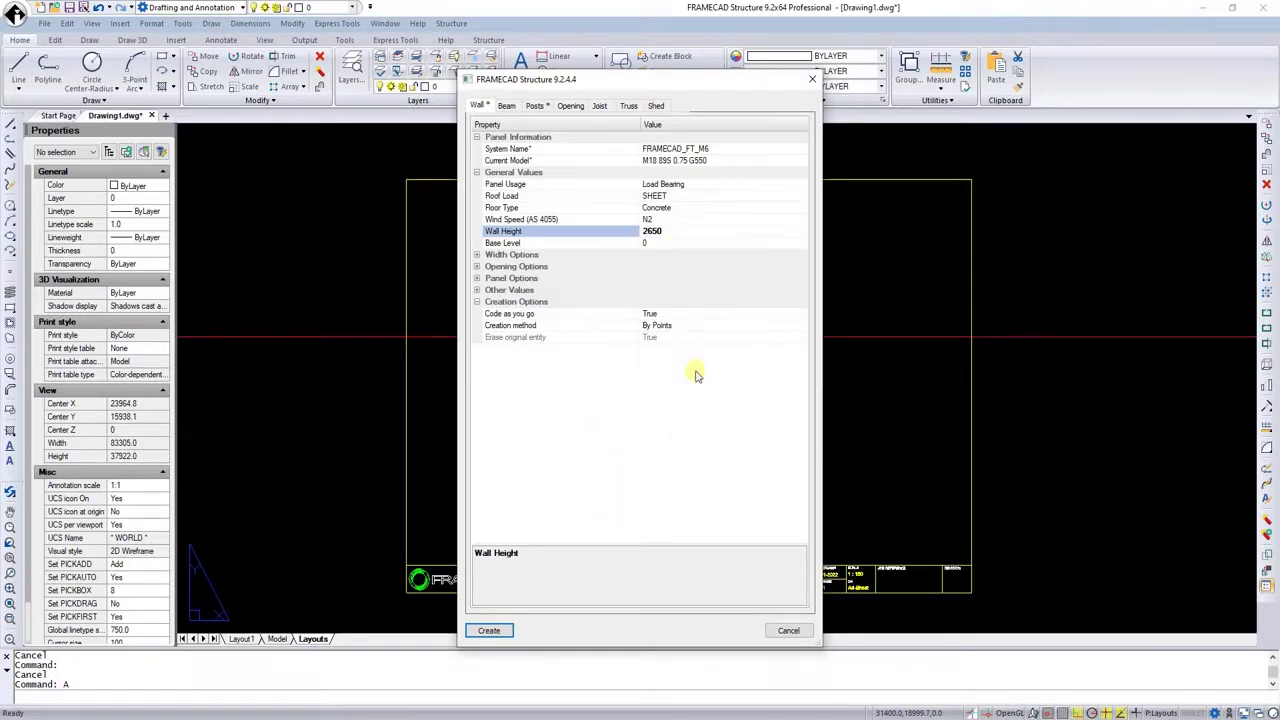
click(693, 327)
click(803, 325)
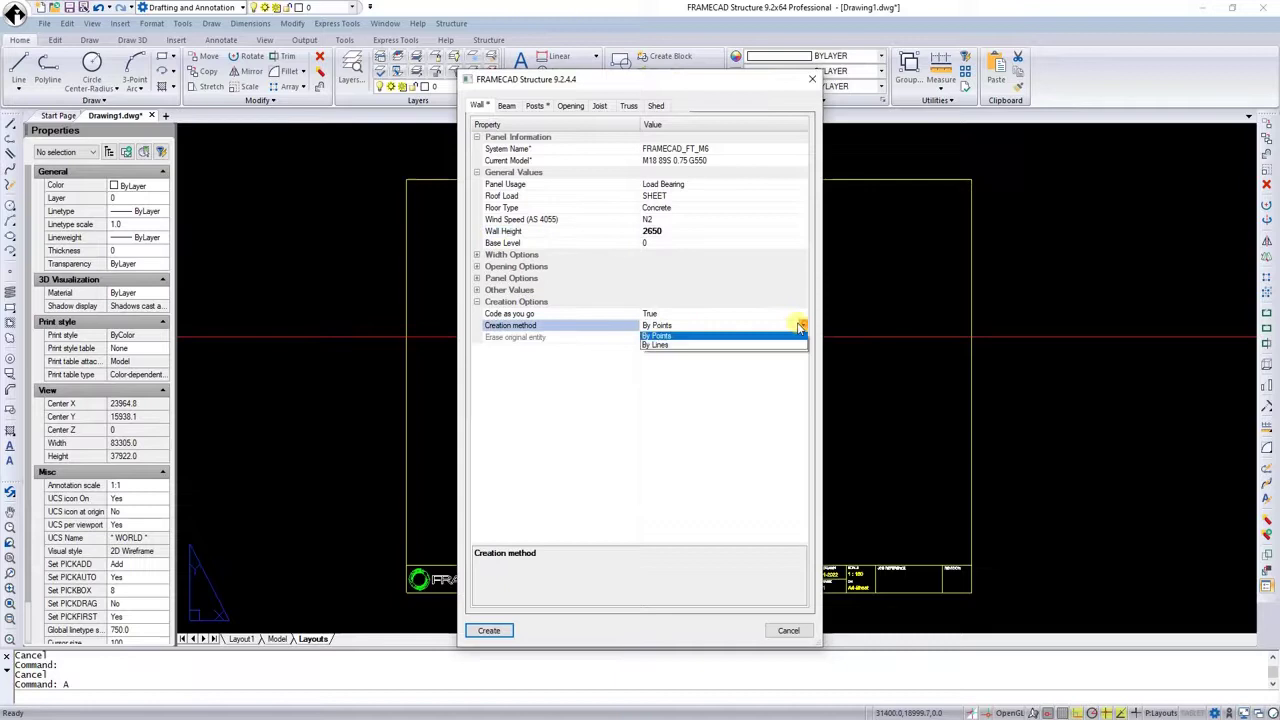
click(765, 346)
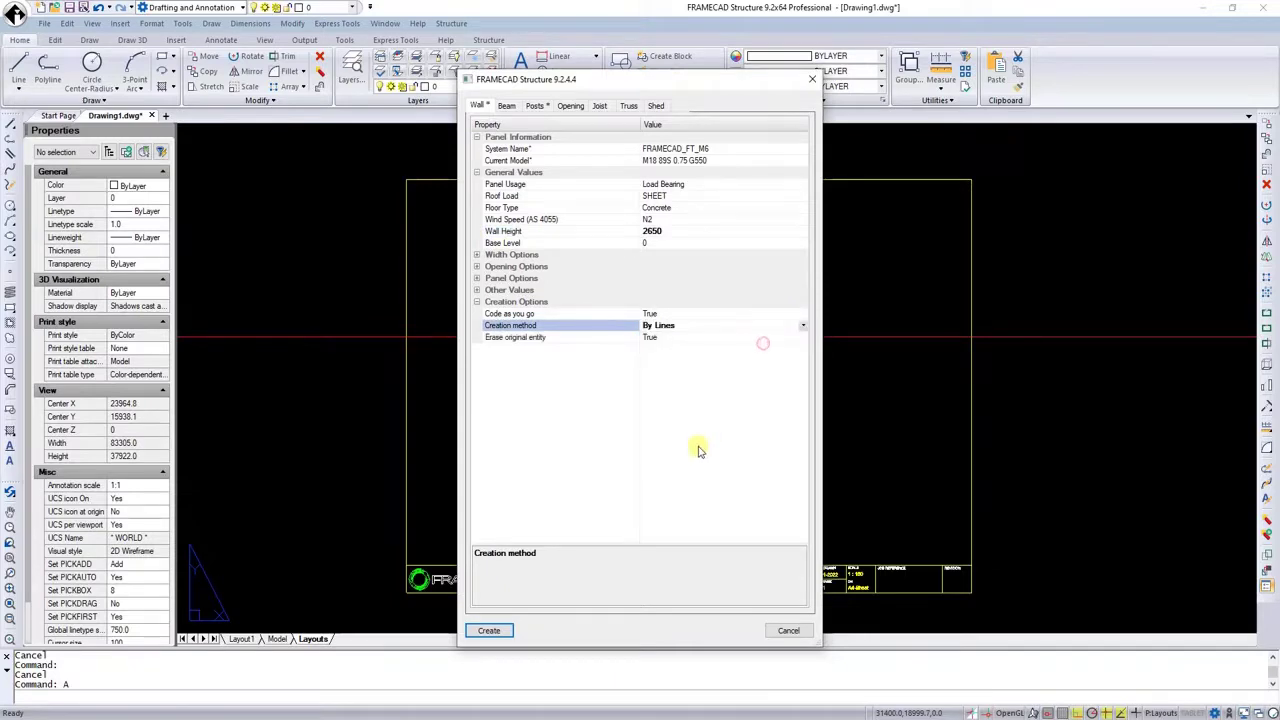
click(509, 631)
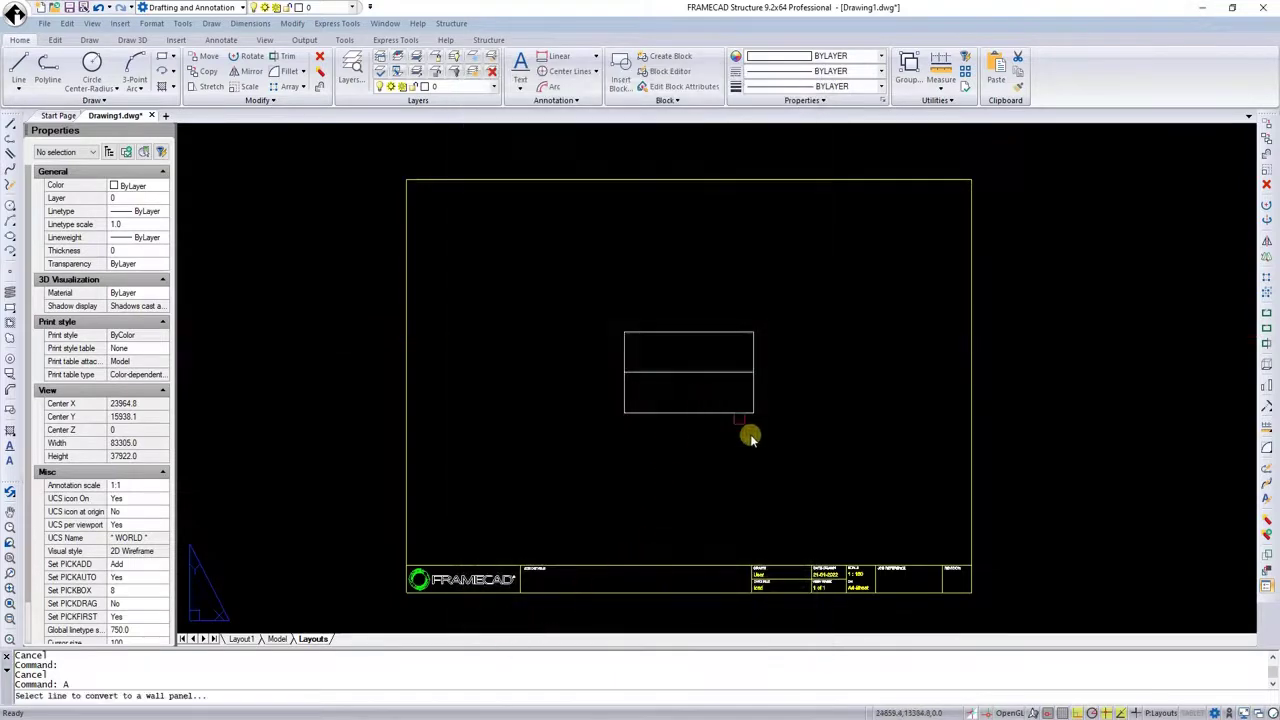
- Convert the rectangle outline into wall panels, offsetting the wall thickness to the inside of the rectangle
scroll(680, 432, up, 1)
scroll(680, 432, up, 2)
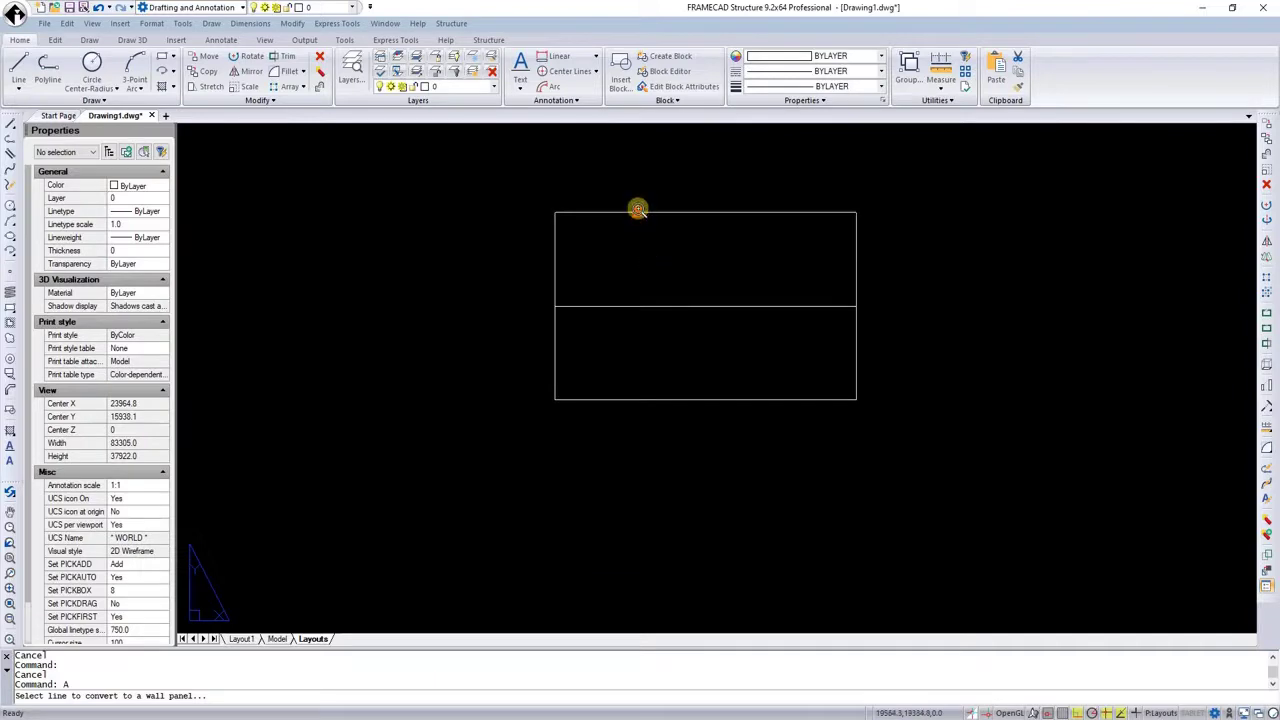
scroll(718, 205, up, 1)
click(674, 213)
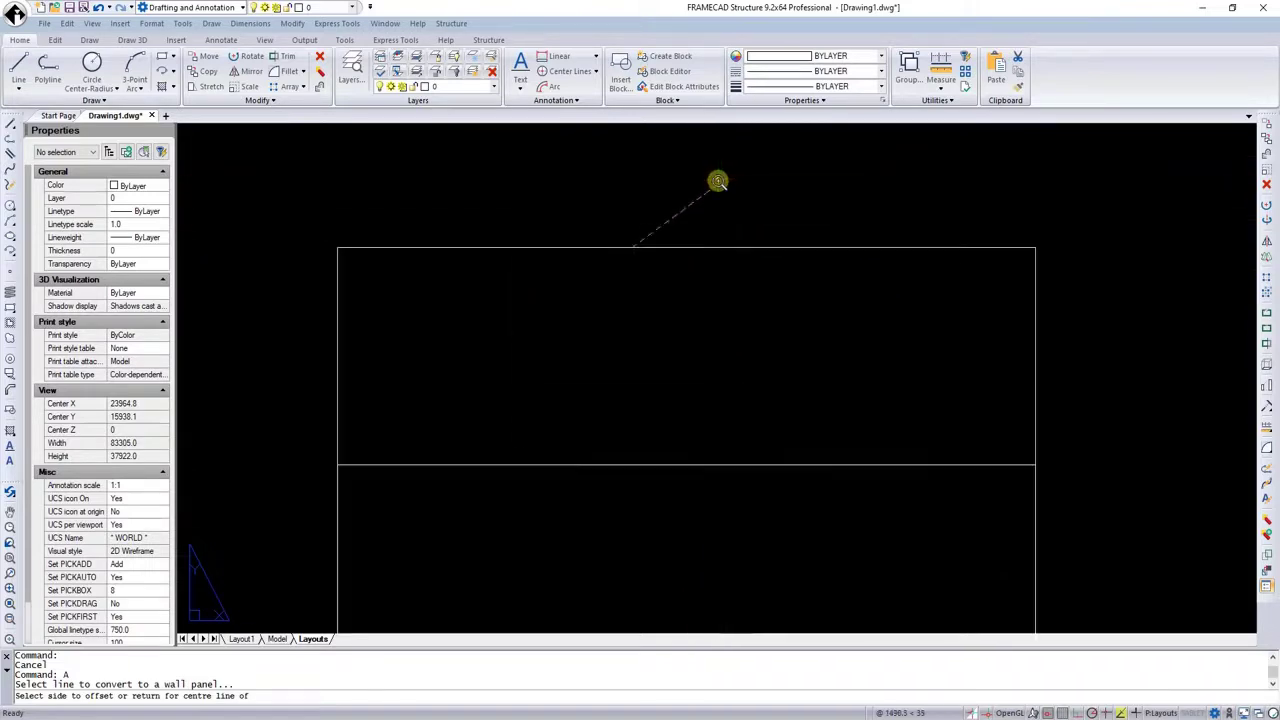
scroll(718, 181, up, 1)
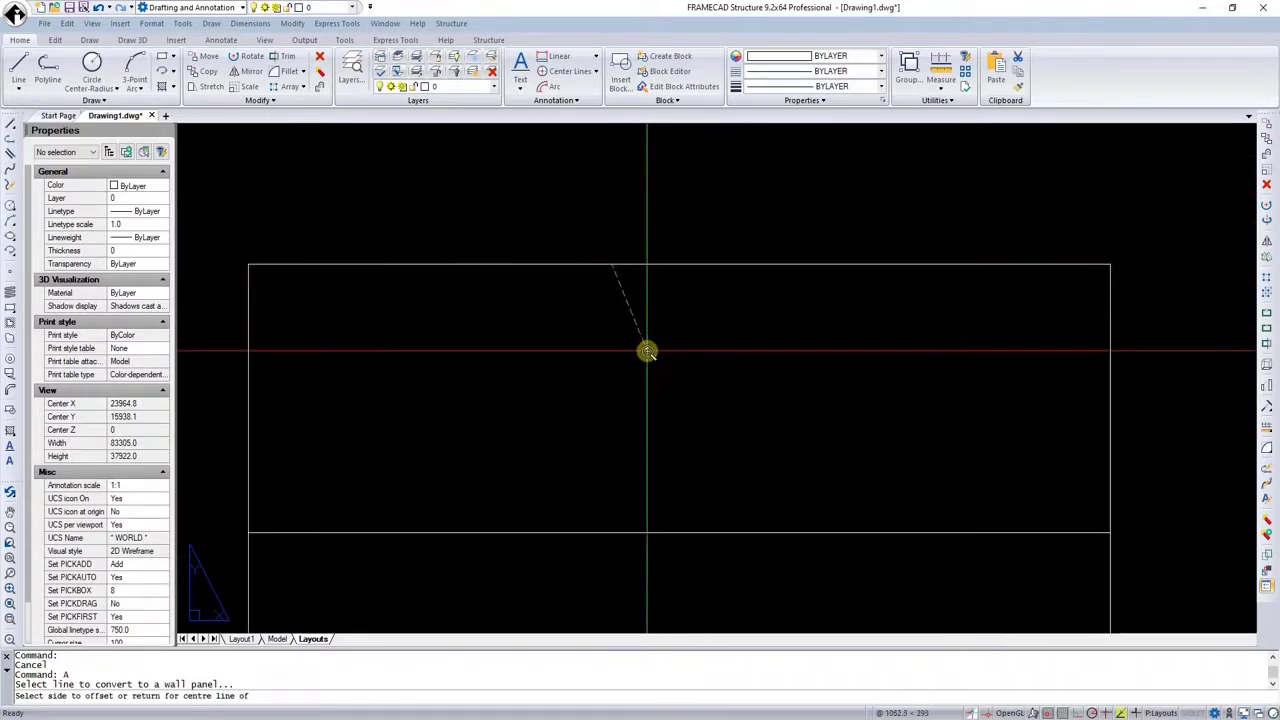
click(647, 351)
scroll(508, 192, down, 3)
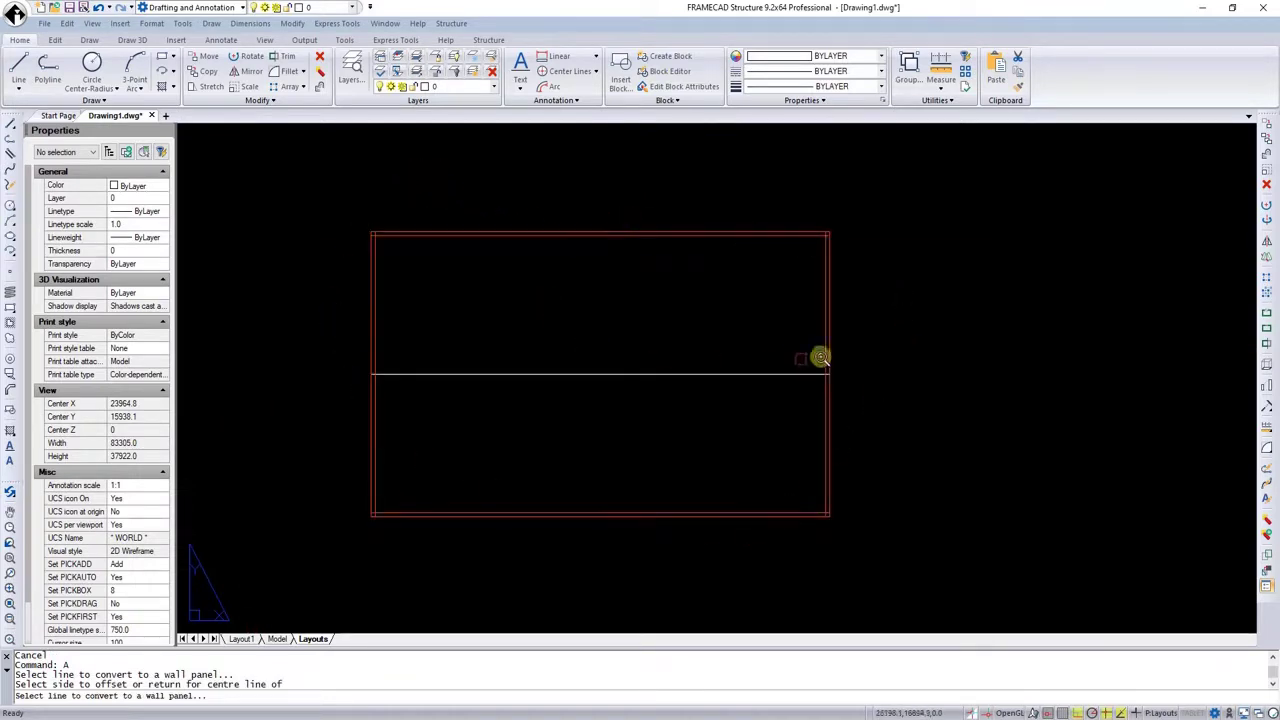
scroll(950, 380, down, 2)
scroll(686, 355, up, 2)
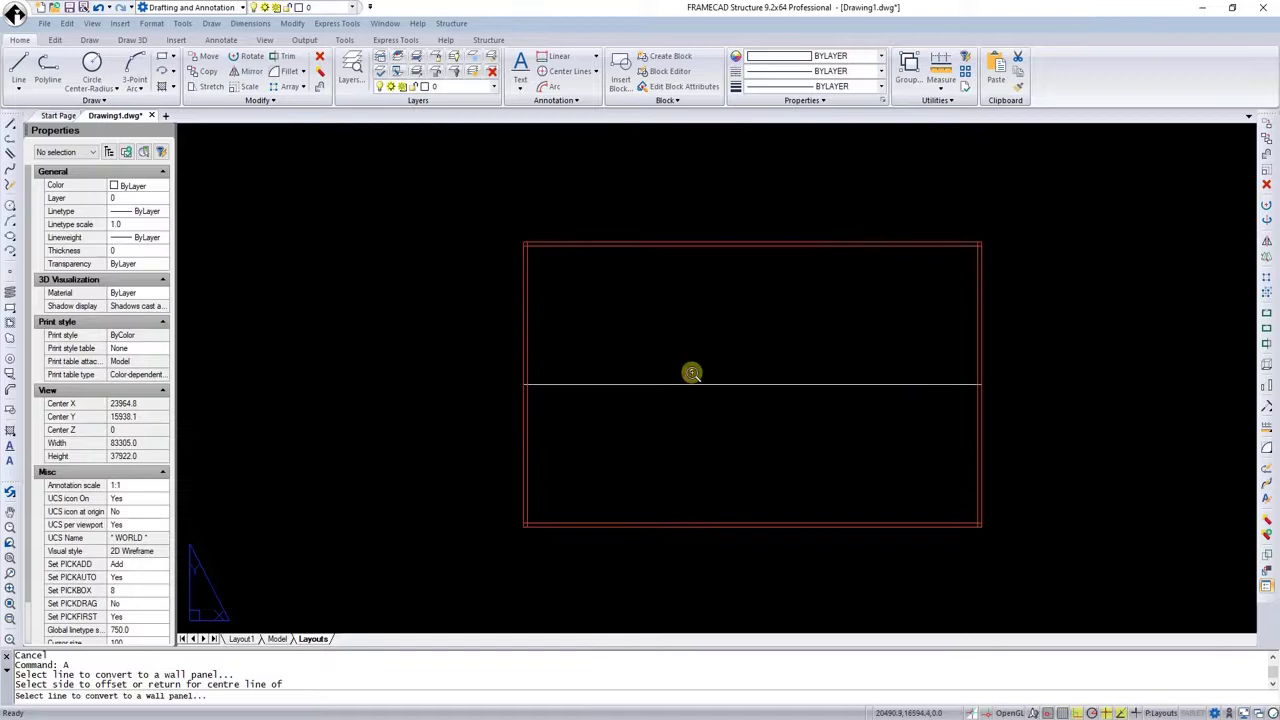
key(Escape)
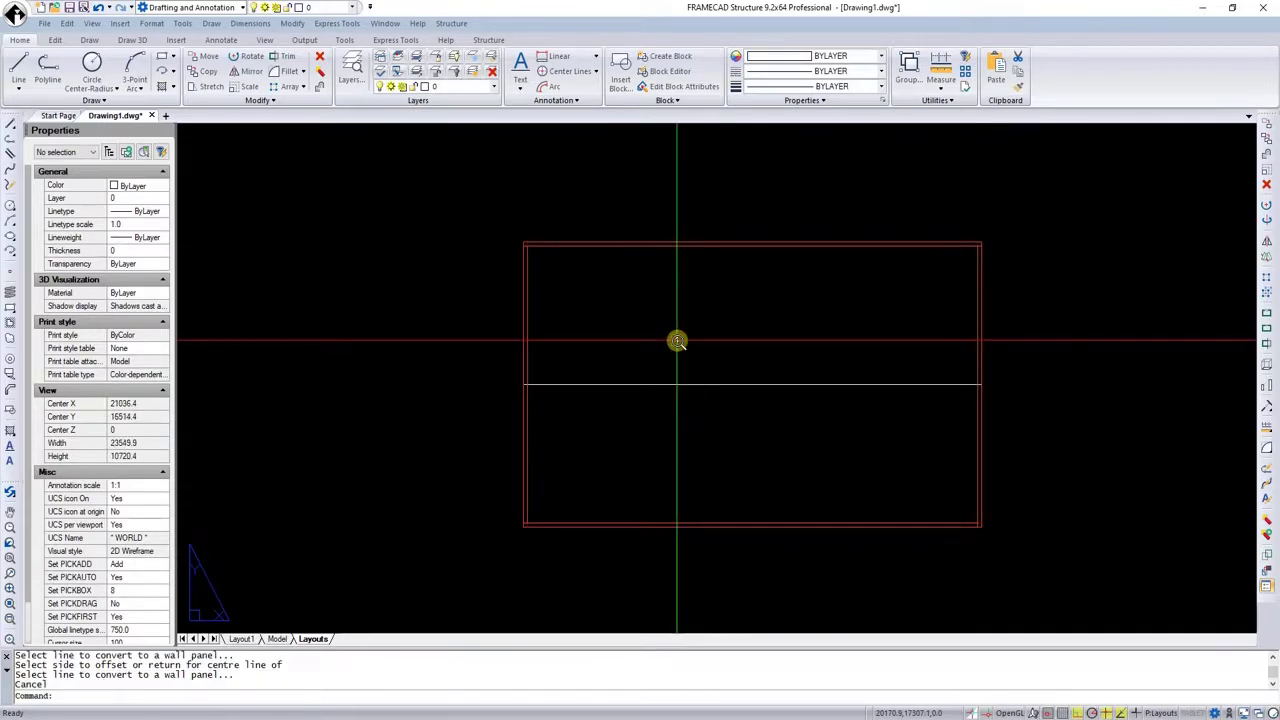
- Set up another wall panel creation with the creation method By Points, keeping the wall height of 2650
text(A)
key(Return)
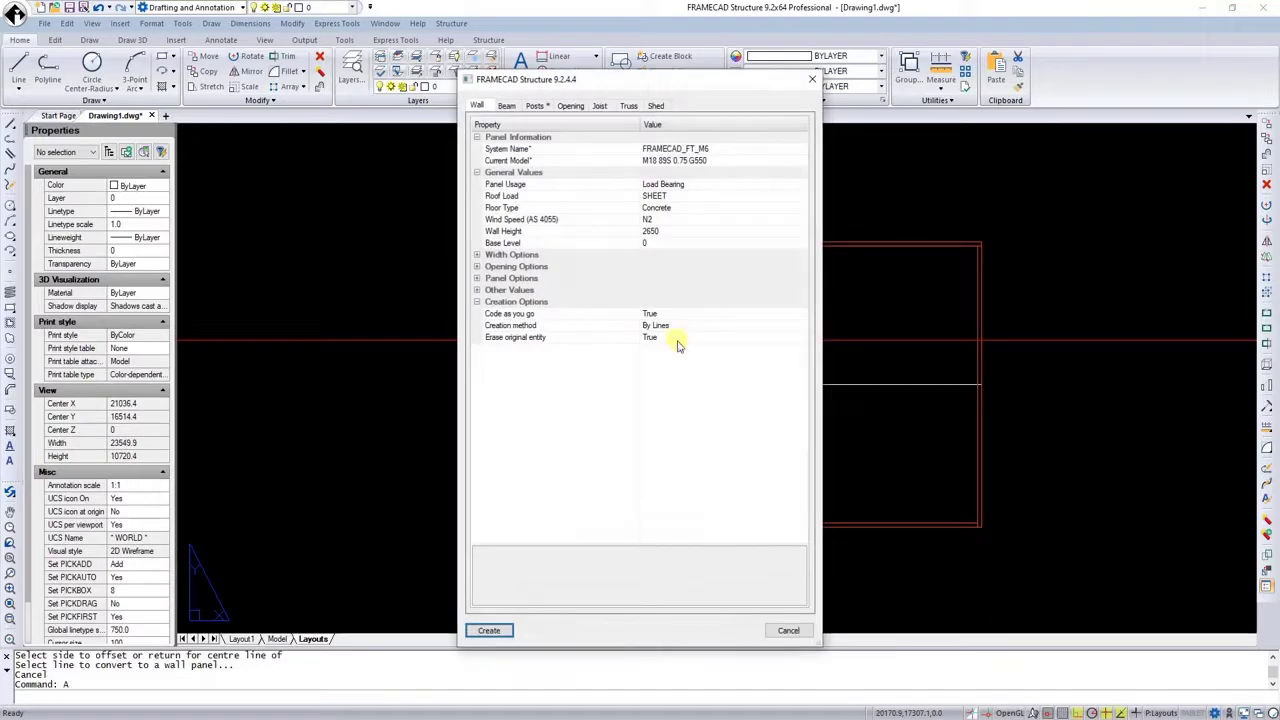
click(675, 329)
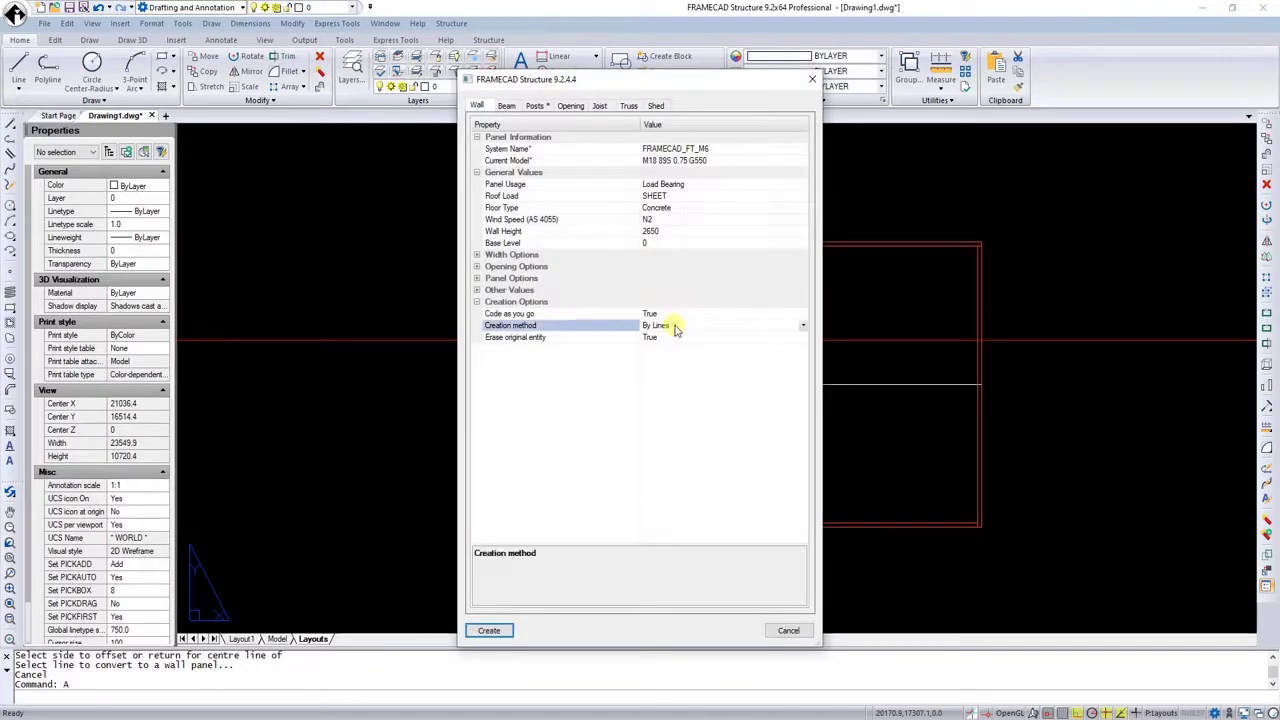
click(803, 326)
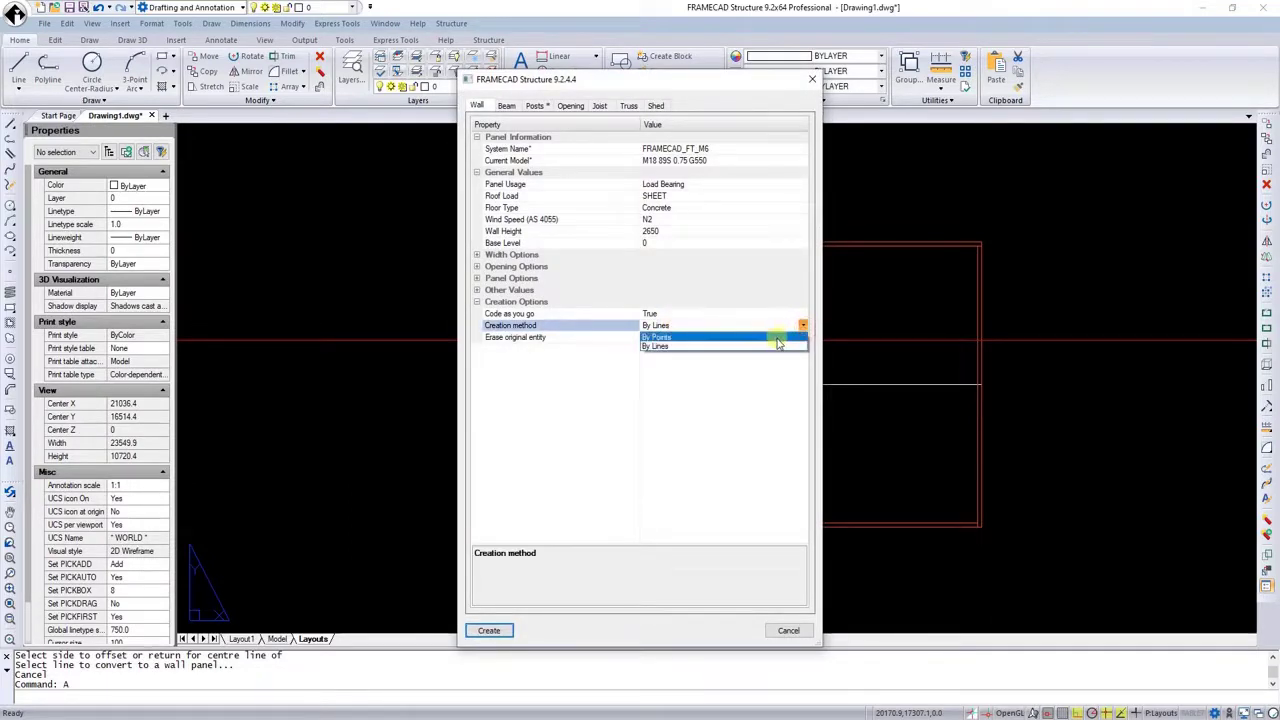
click(776, 338)
click(489, 630)
- Create the middle wall panel along the dividing line, from the left wall's inner face to the right wall's inner face
scroll(567, 483, up, 5)
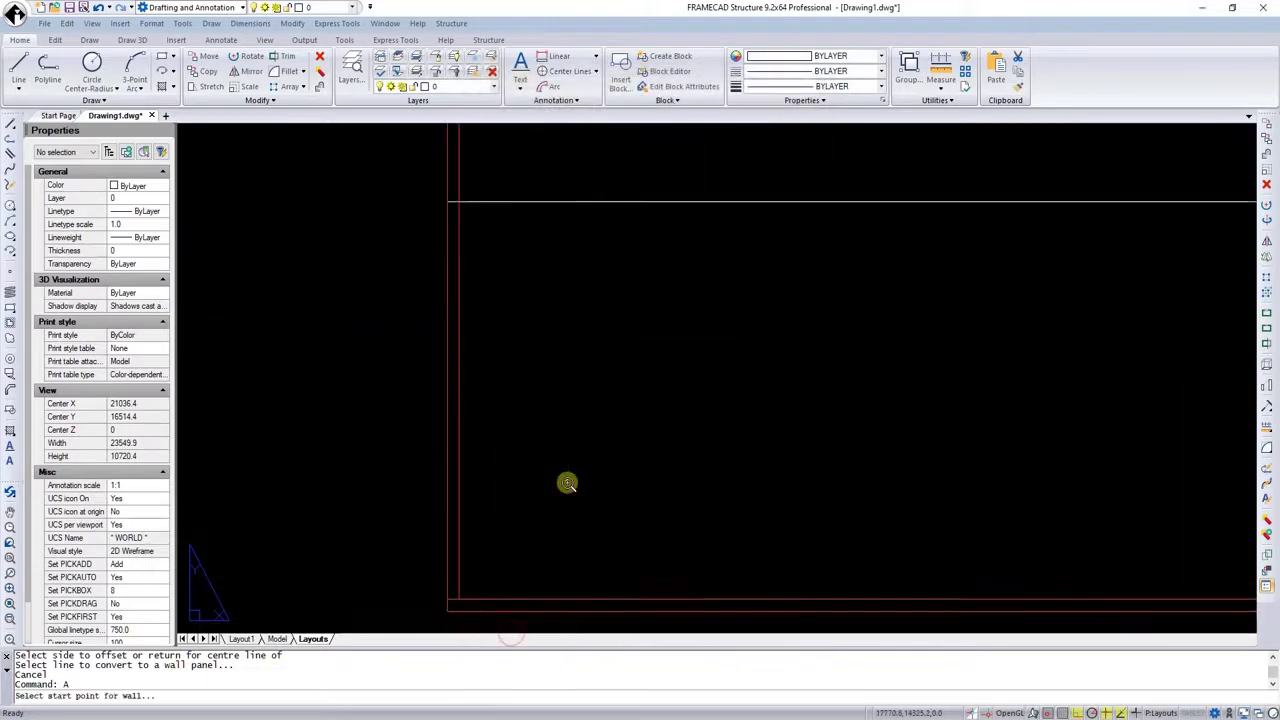
scroll(567, 483, up, 3)
scroll(451, 200, down, 3)
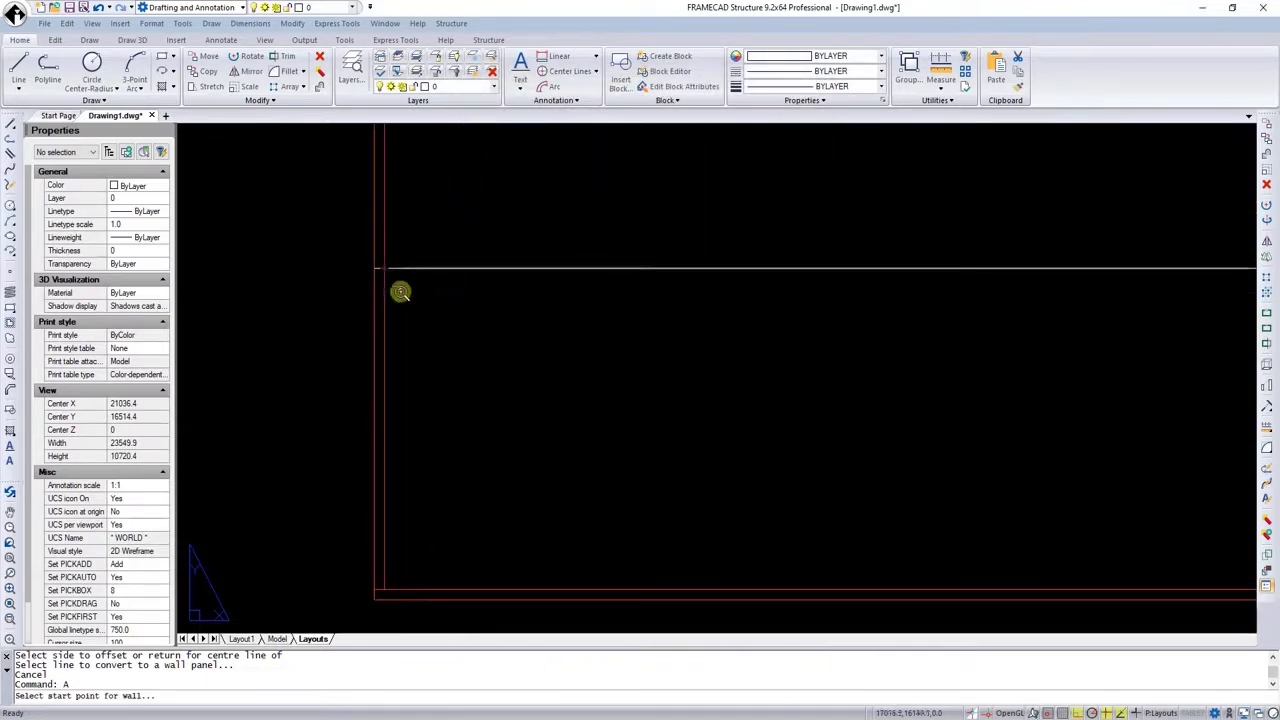
scroll(700, 346, down, 3)
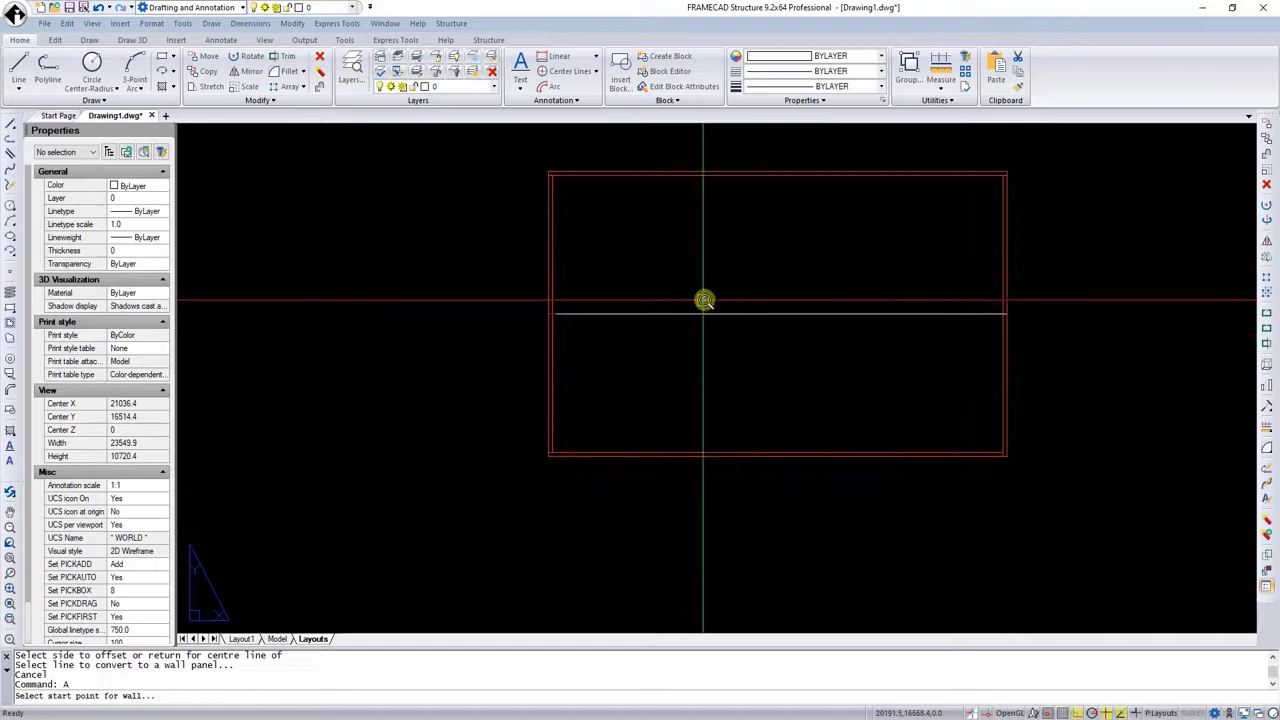
scroll(640, 299, up, 3)
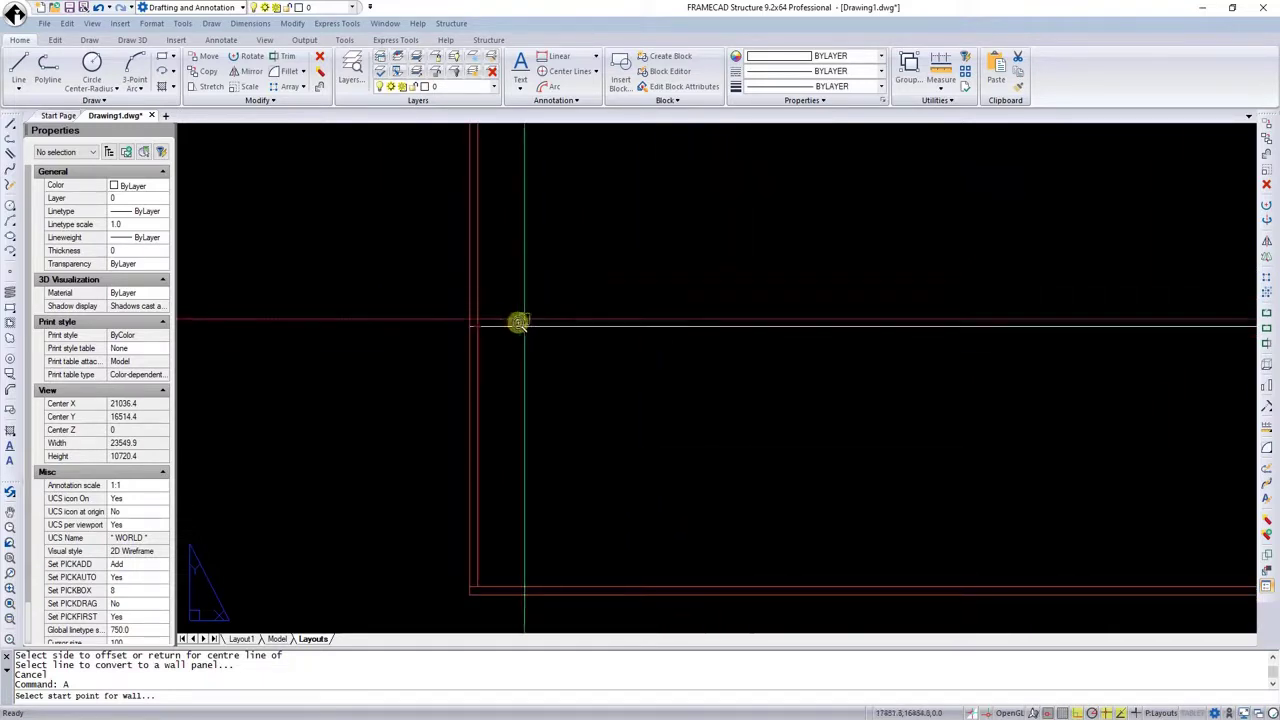
scroll(505, 325, down, 1)
click(484, 329)
scroll(491, 329, down, 2)
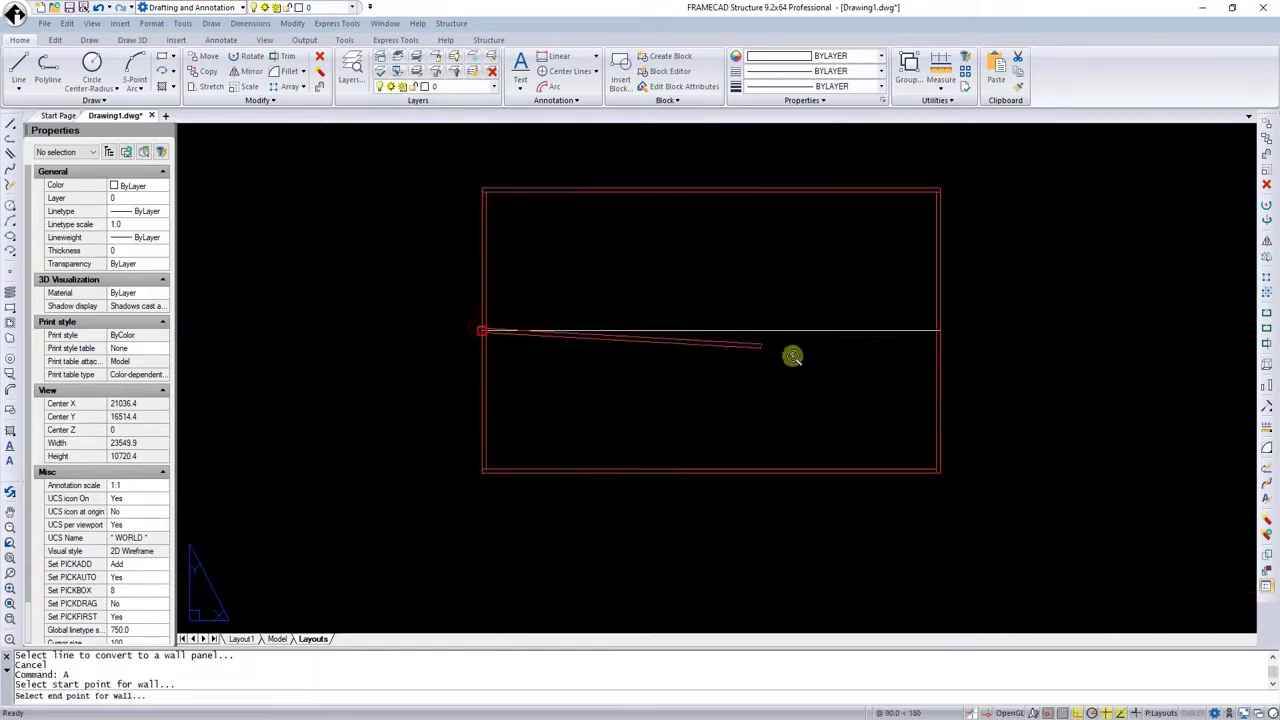
scroll(957, 343, up, 4)
click(977, 352)
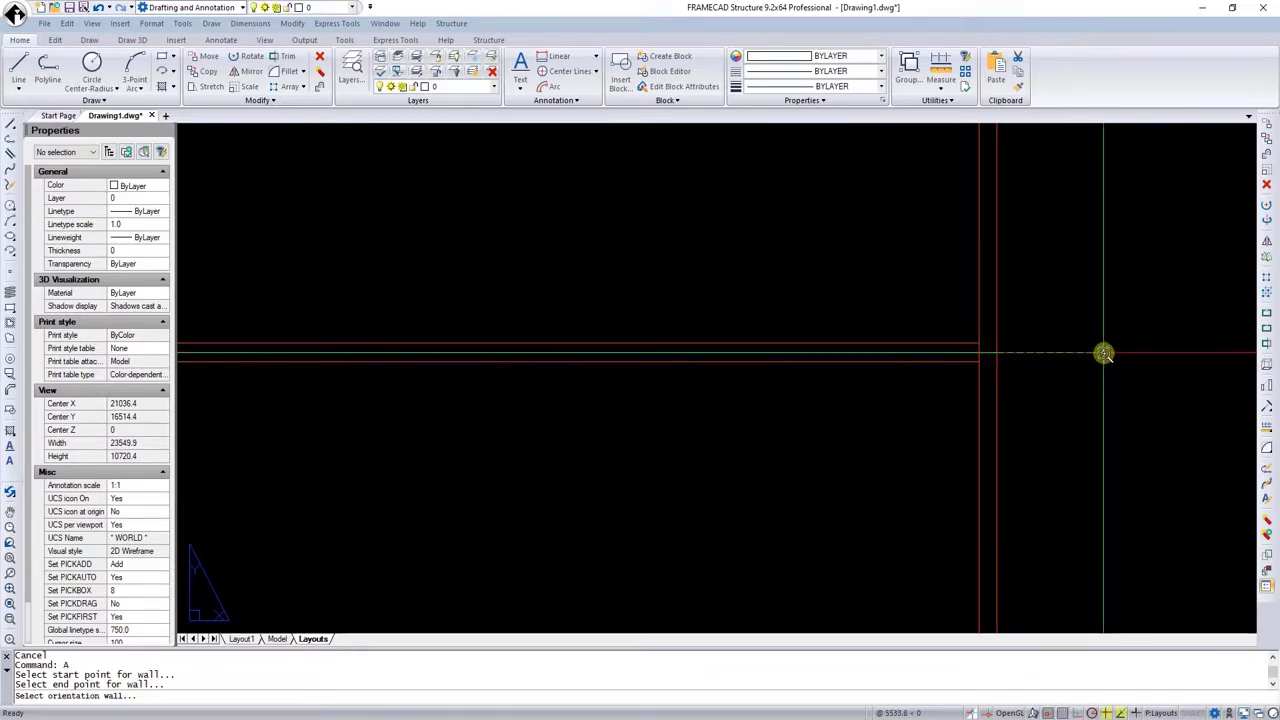
click(1104, 353)
scroll(1128, 348, up, 3)
key(Return)
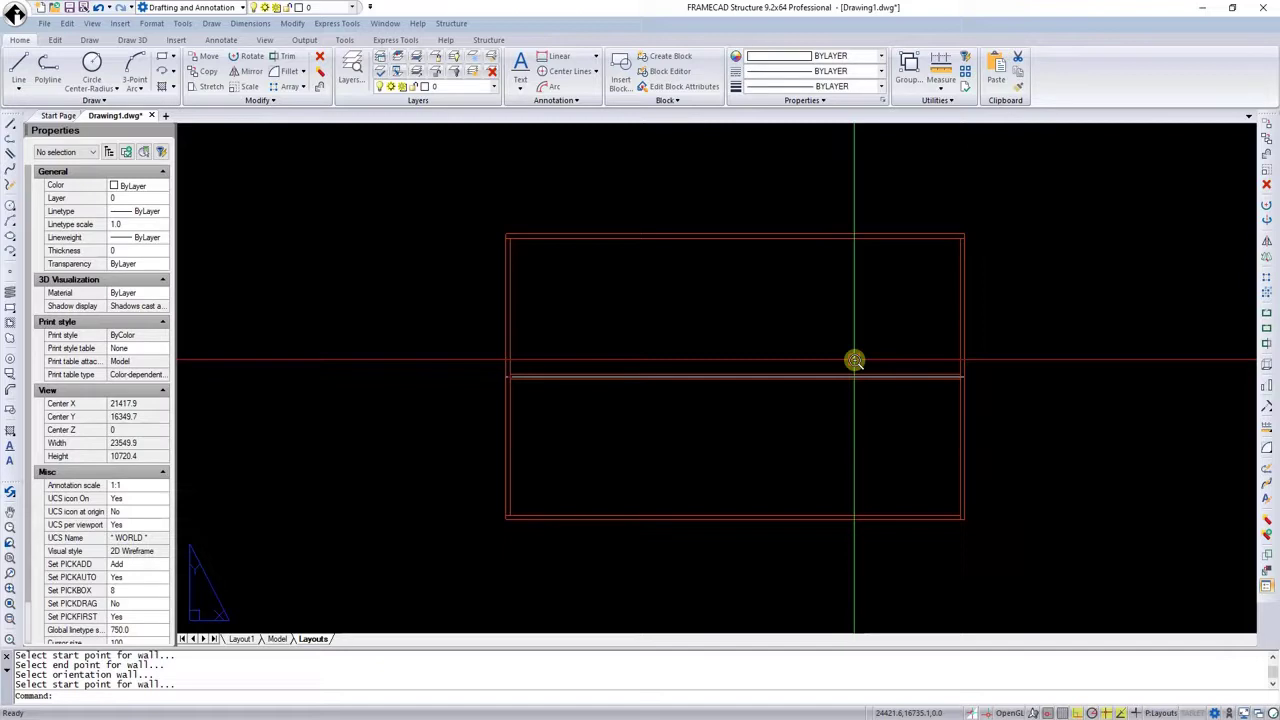
- Label all the wall panels globally with the LA command
text(LA)
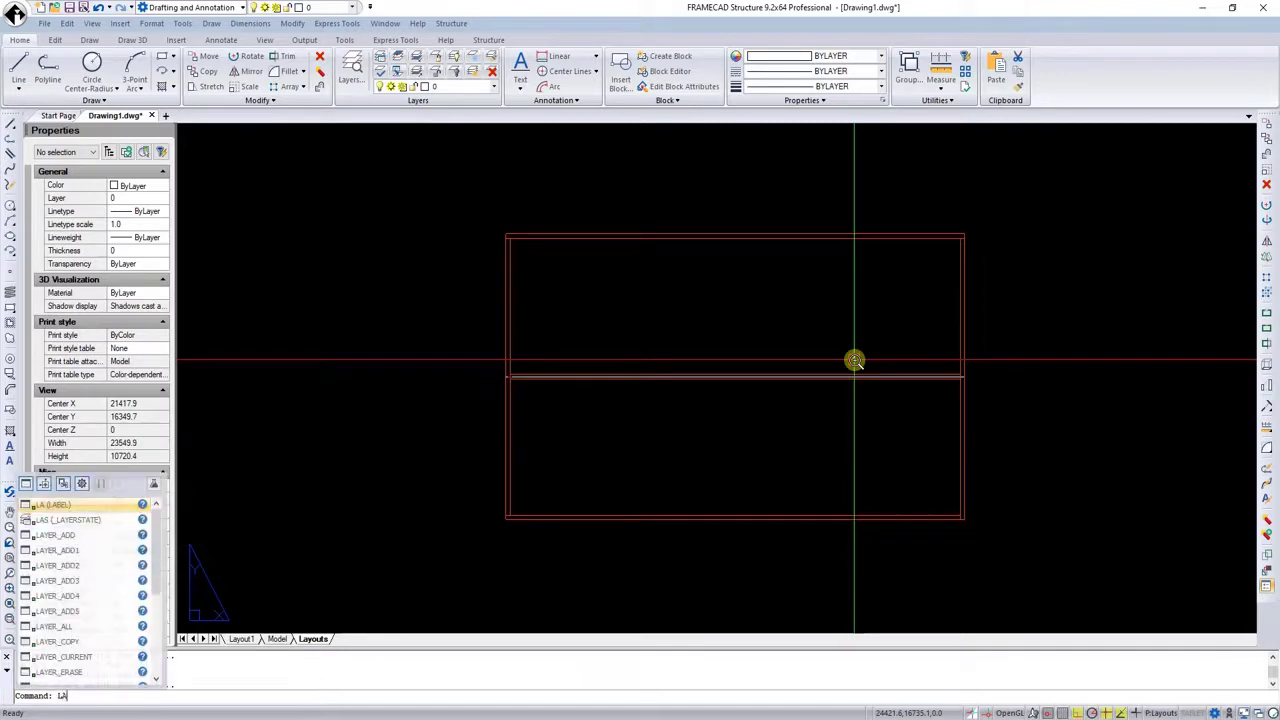
key(Return)
key(Return)
scroll(620, 323, down, 2)
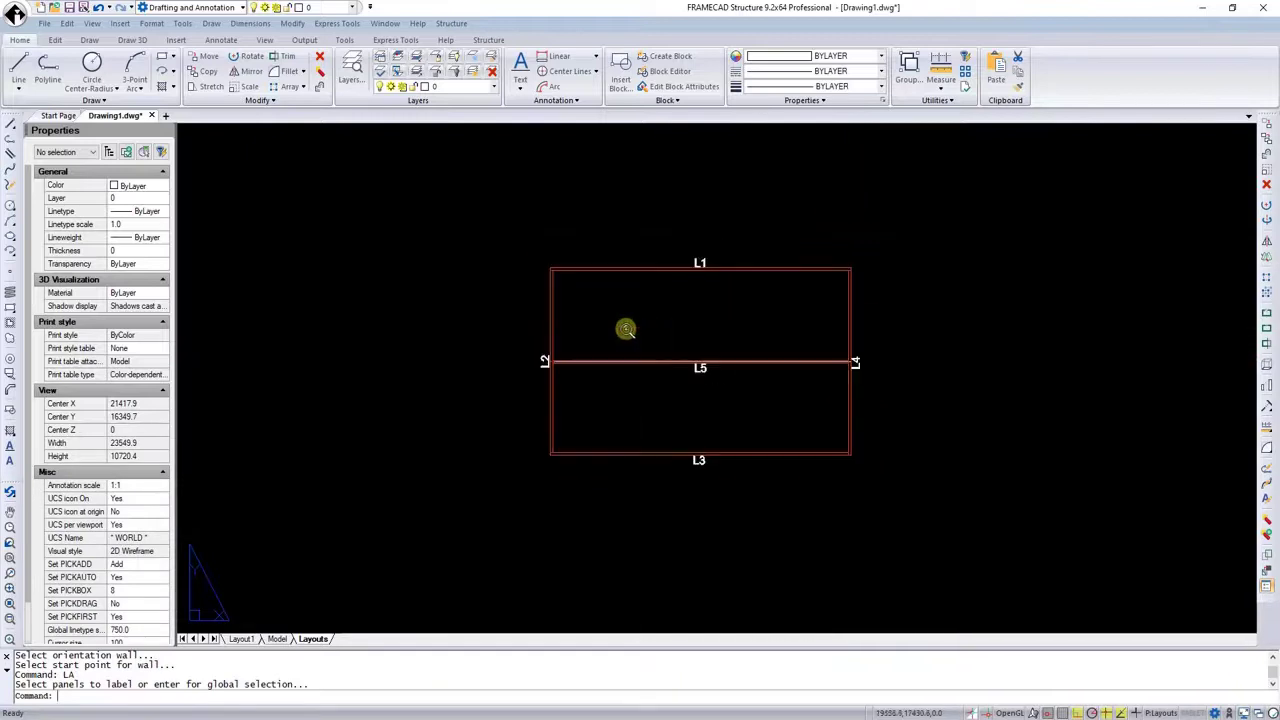
scroll(763, 394, up, 4)
scroll(759, 498, down, 1)
scroll(759, 498, down, 2)
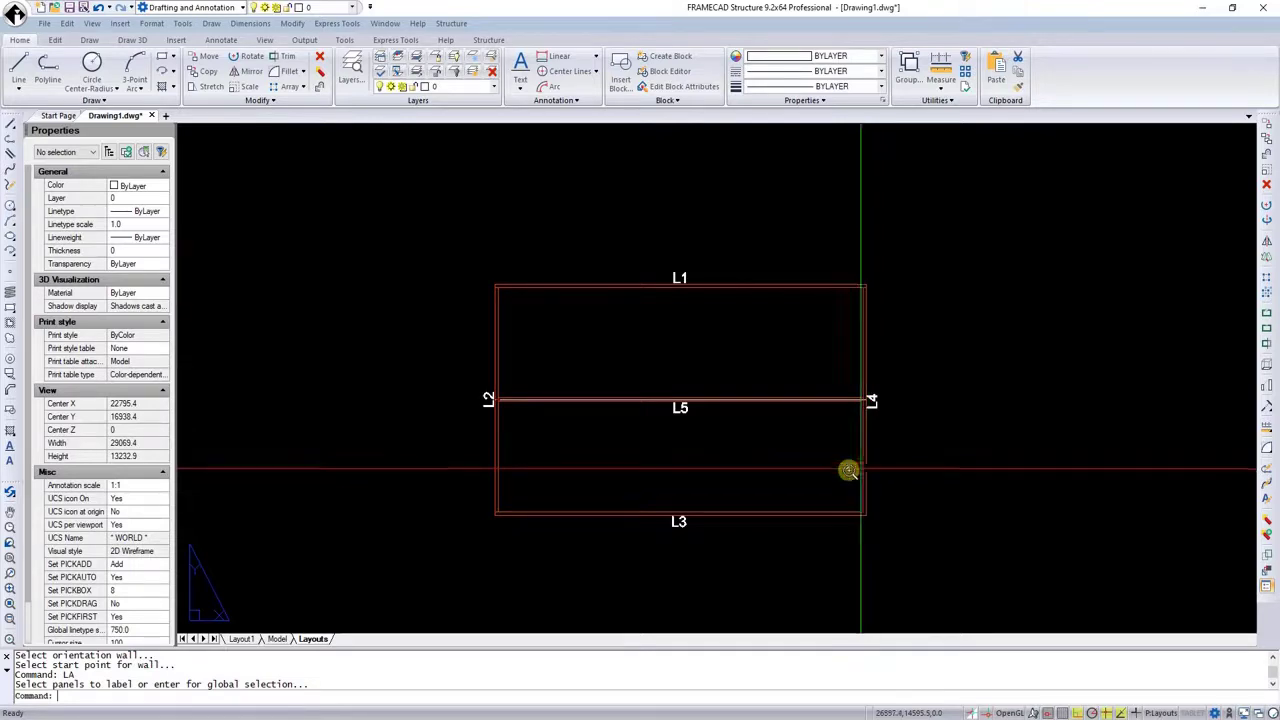
scroll(605, 459, down, 1)
scroll(695, 470, up, 1)
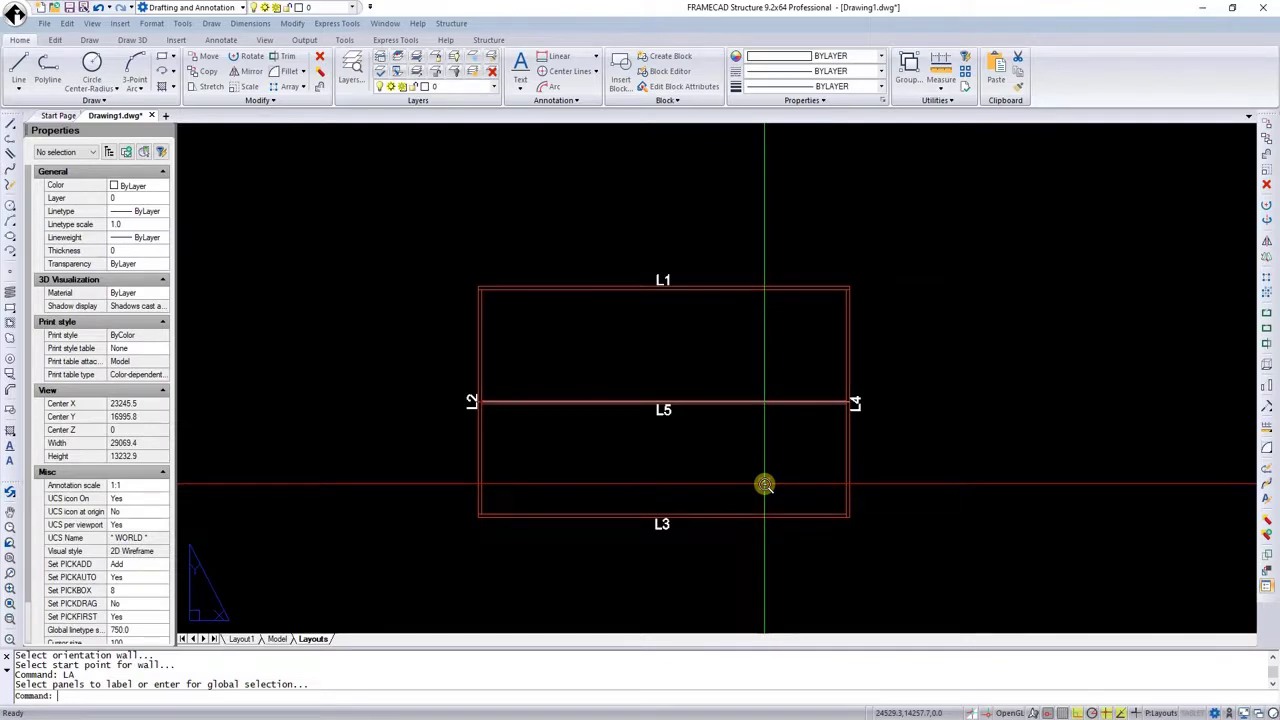
- Review the panel model settings with the PSET command and close them without saving
text(P)
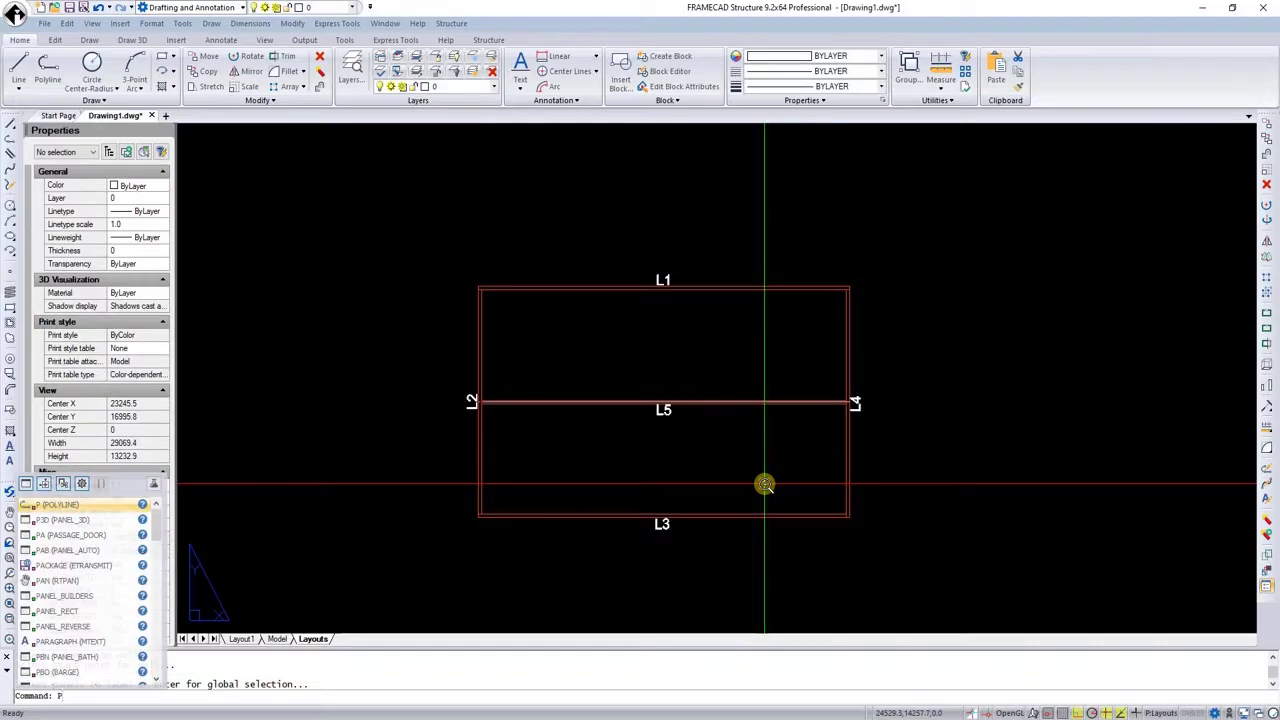
text(SET)
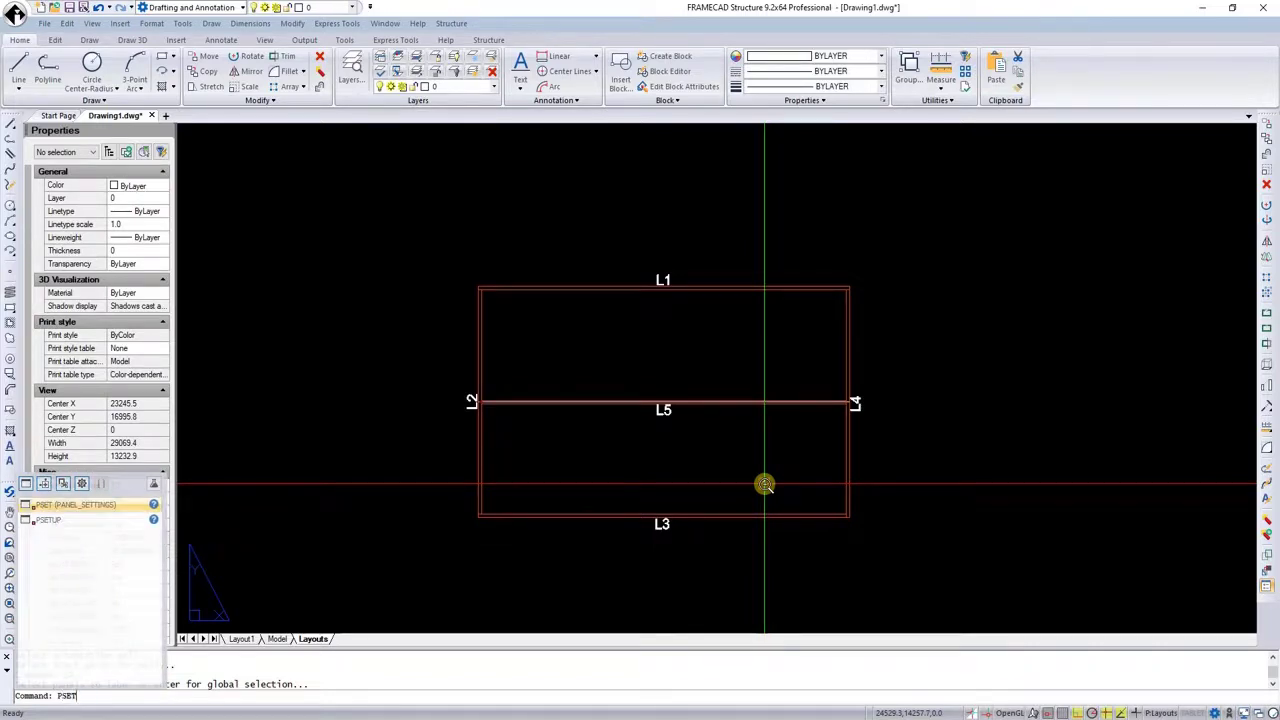
key(Return)
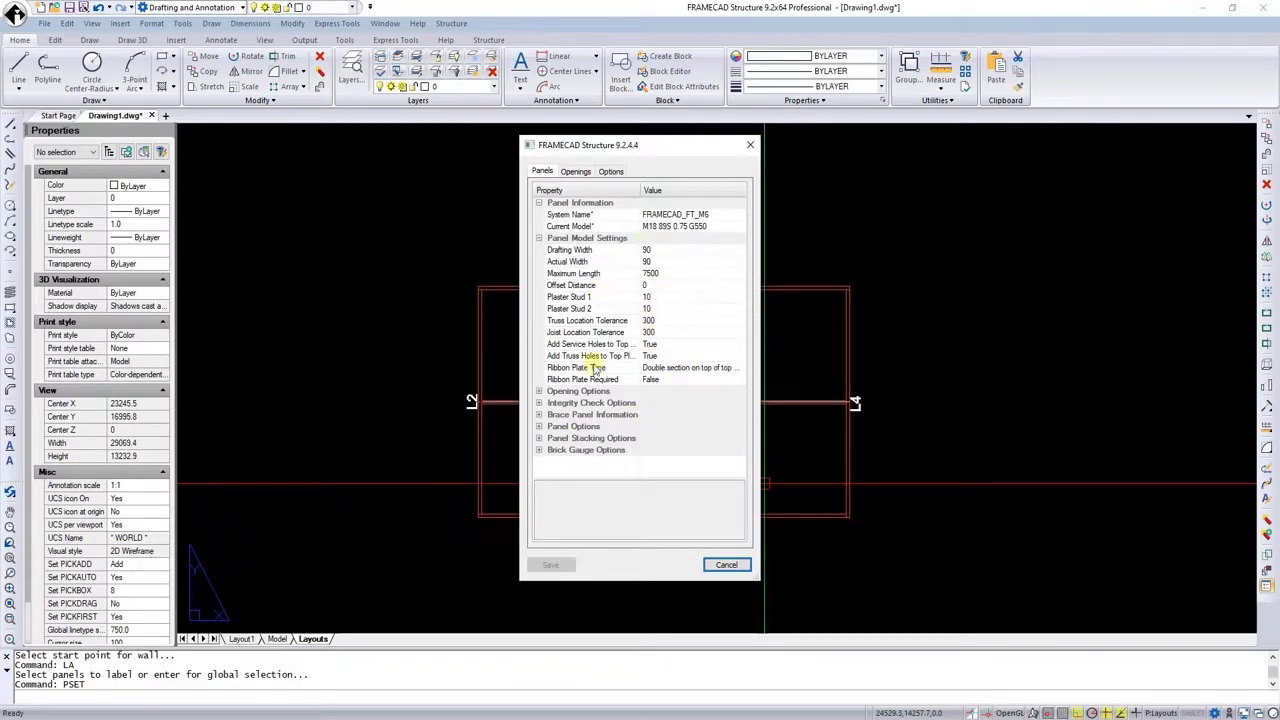
click(728, 563)
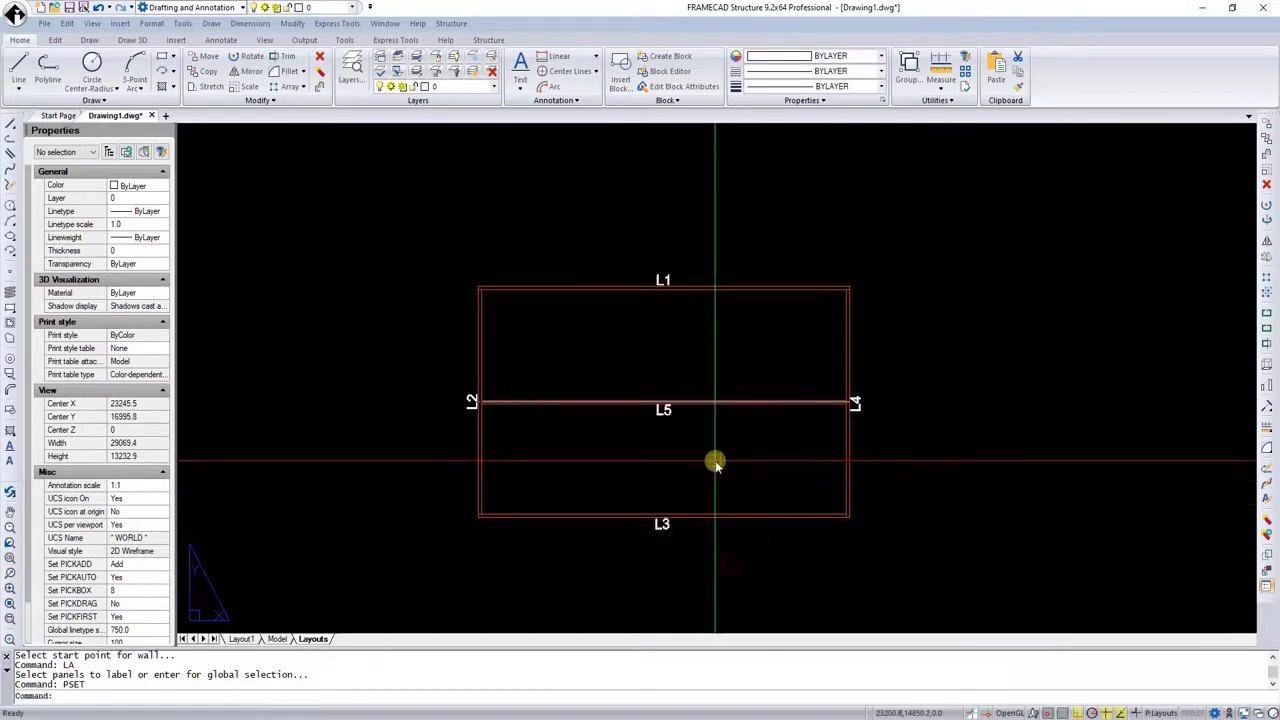
- Run the Panel Builder with the PPD command, enlarge its window and preview the fabrication drawings of wall panels L2 to L5
text(PPD)
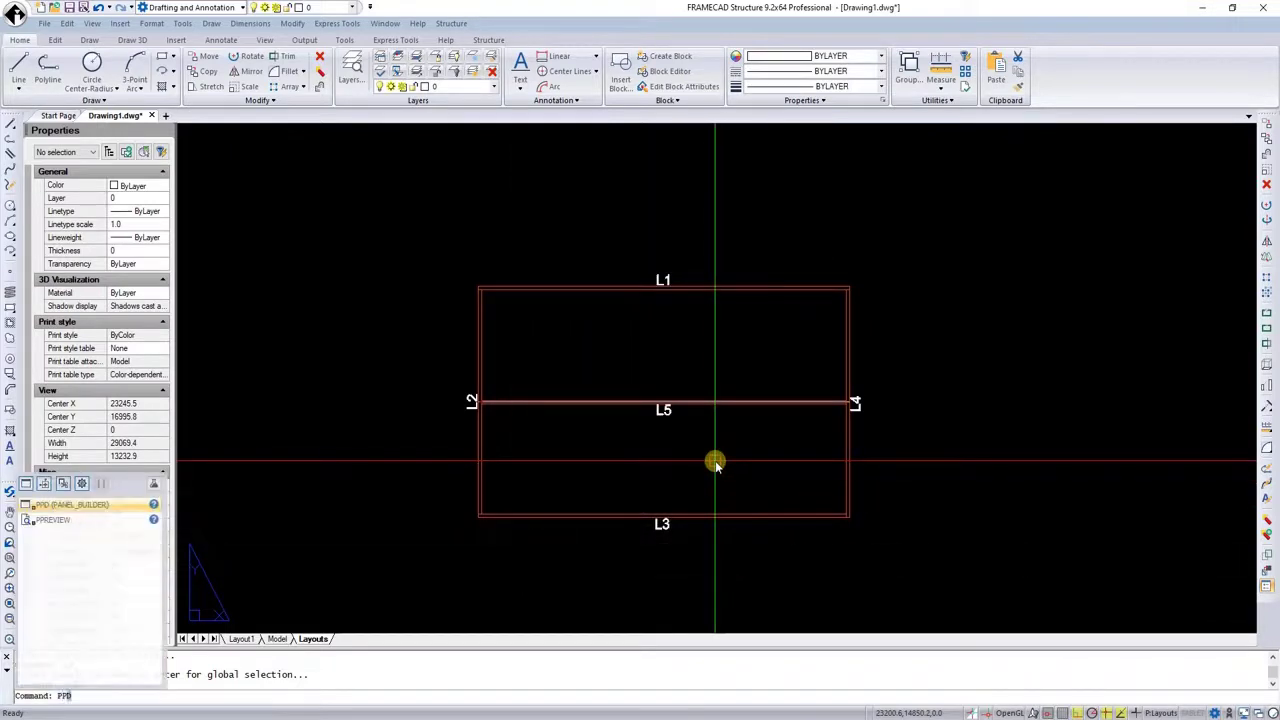
key(Return)
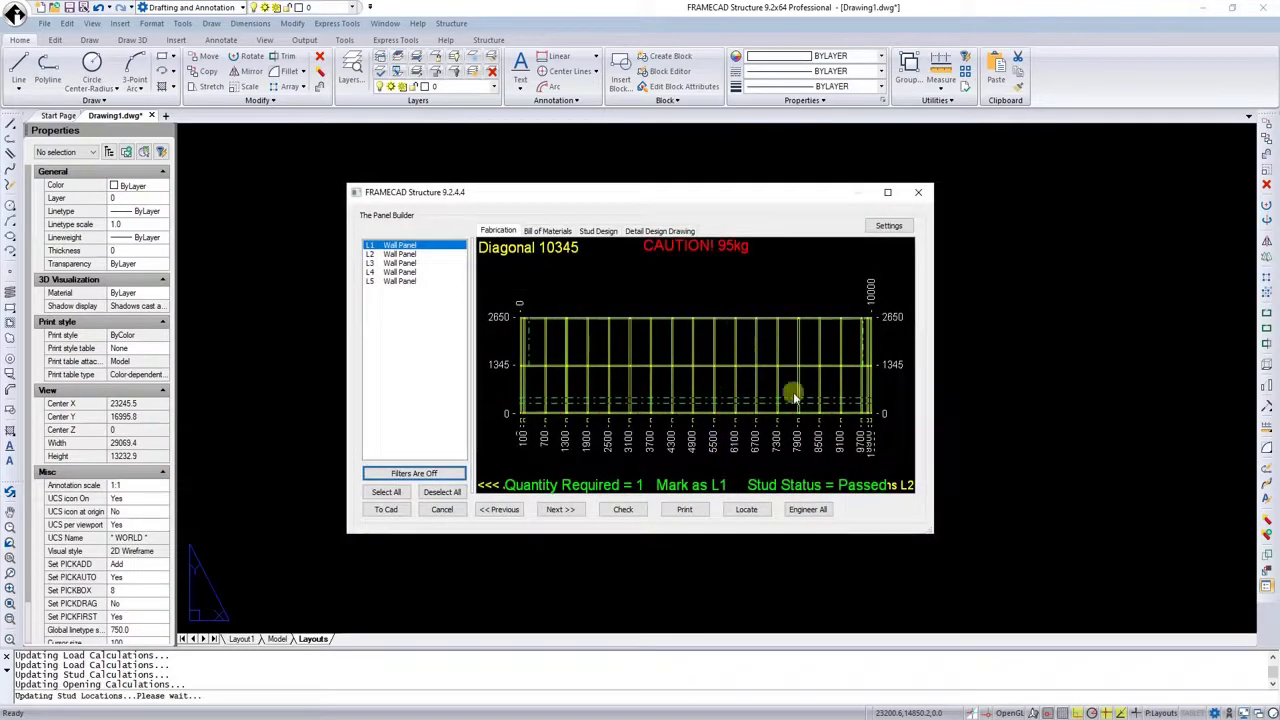
drag(929, 534, 1052, 597)
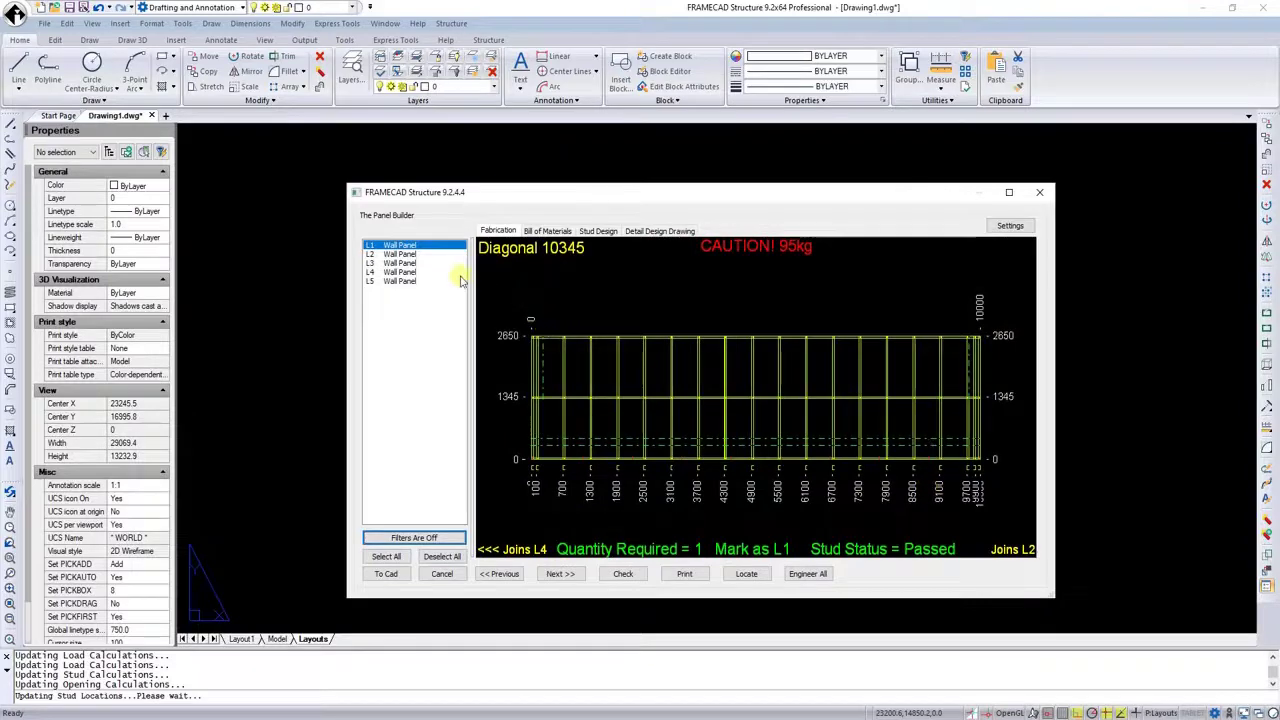
click(437, 254)
click(435, 263)
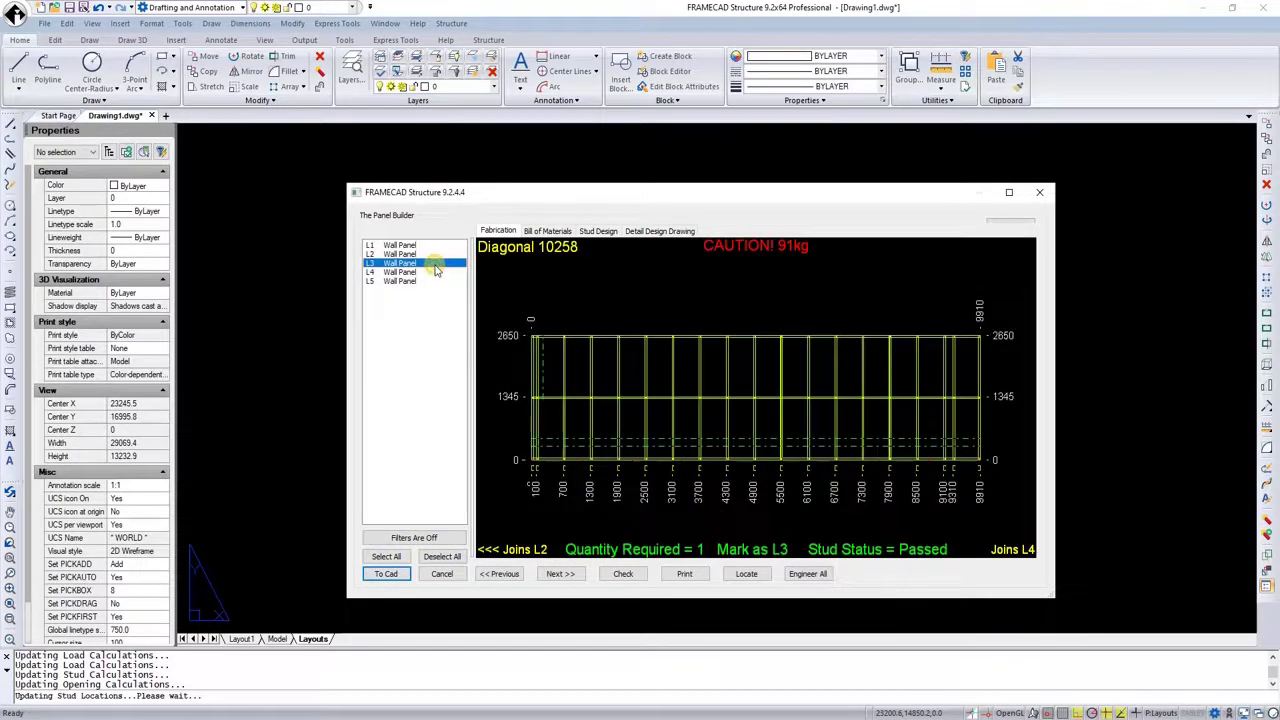
click(433, 273)
click(432, 283)
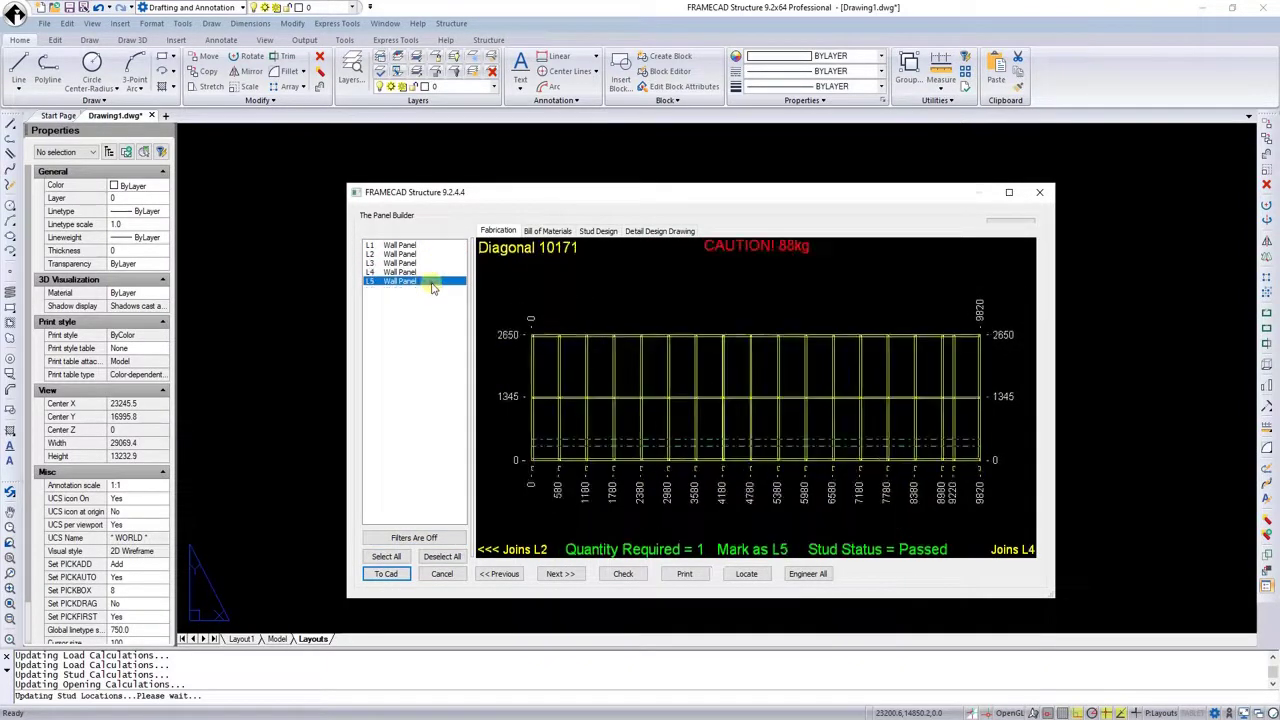
- Output the fabrication drawings of all wall panels from the Panel Builder to CAD
click(386, 556)
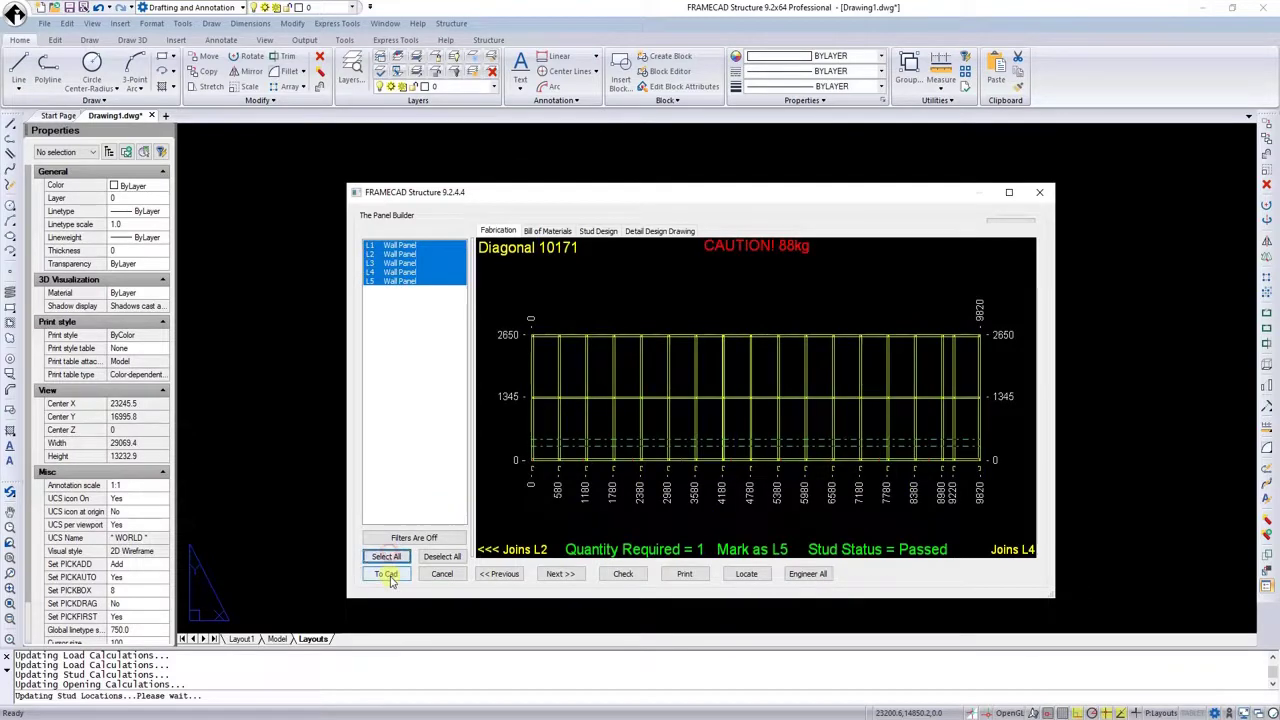
click(386, 573)
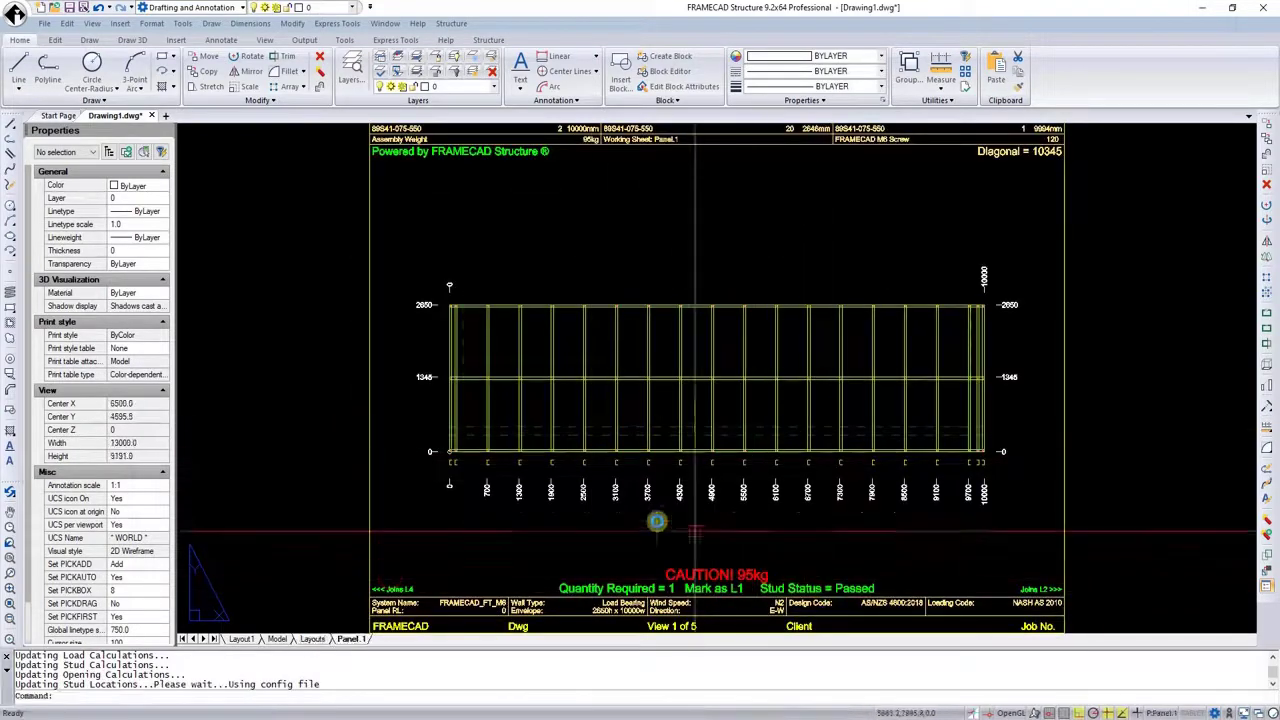
scroll(790, 436, down, 8)
scroll(660, 362, up, 3)
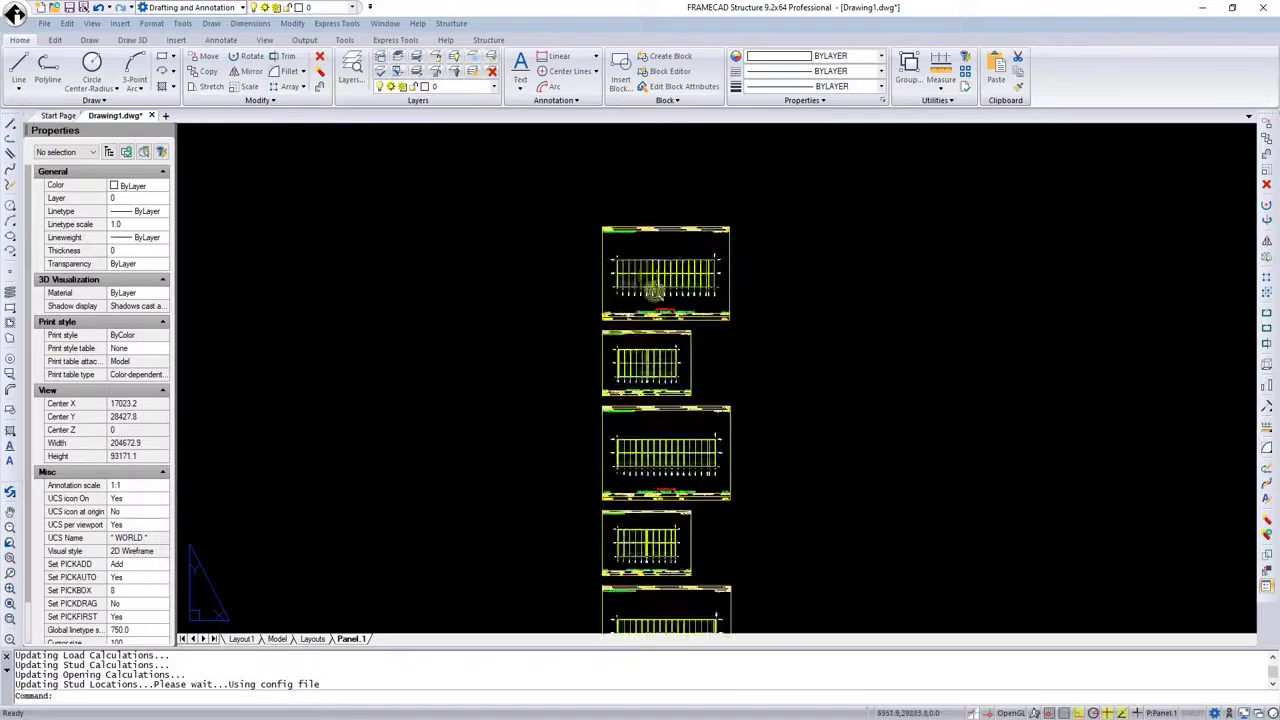
scroll(503, 386, down, 2)
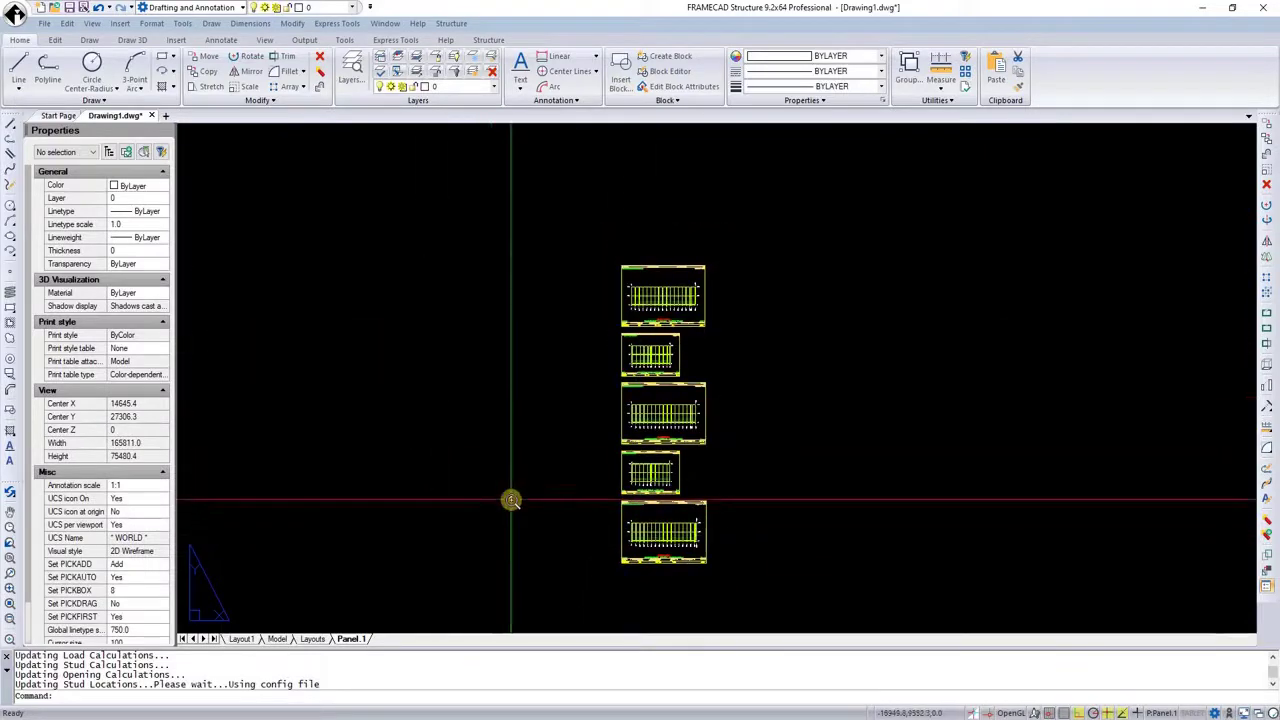
- Generate the 3D model of the wall layout with the A3D command
text(A)
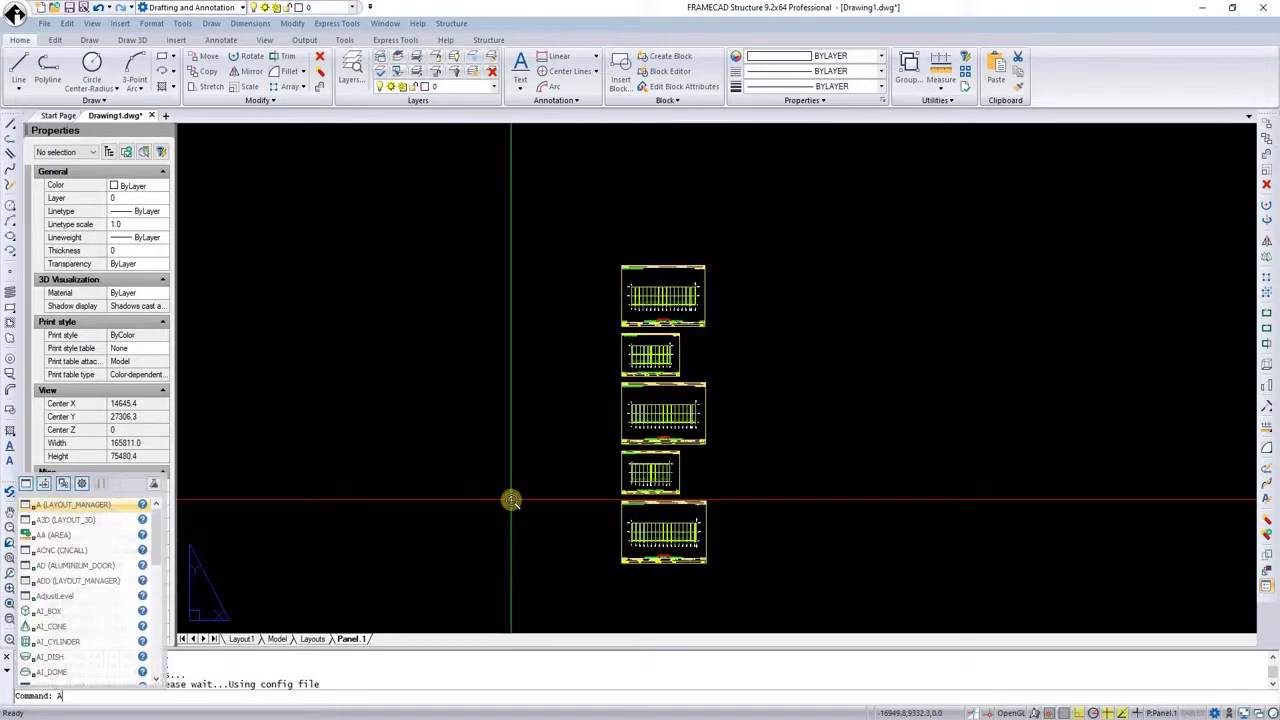
text(3D)
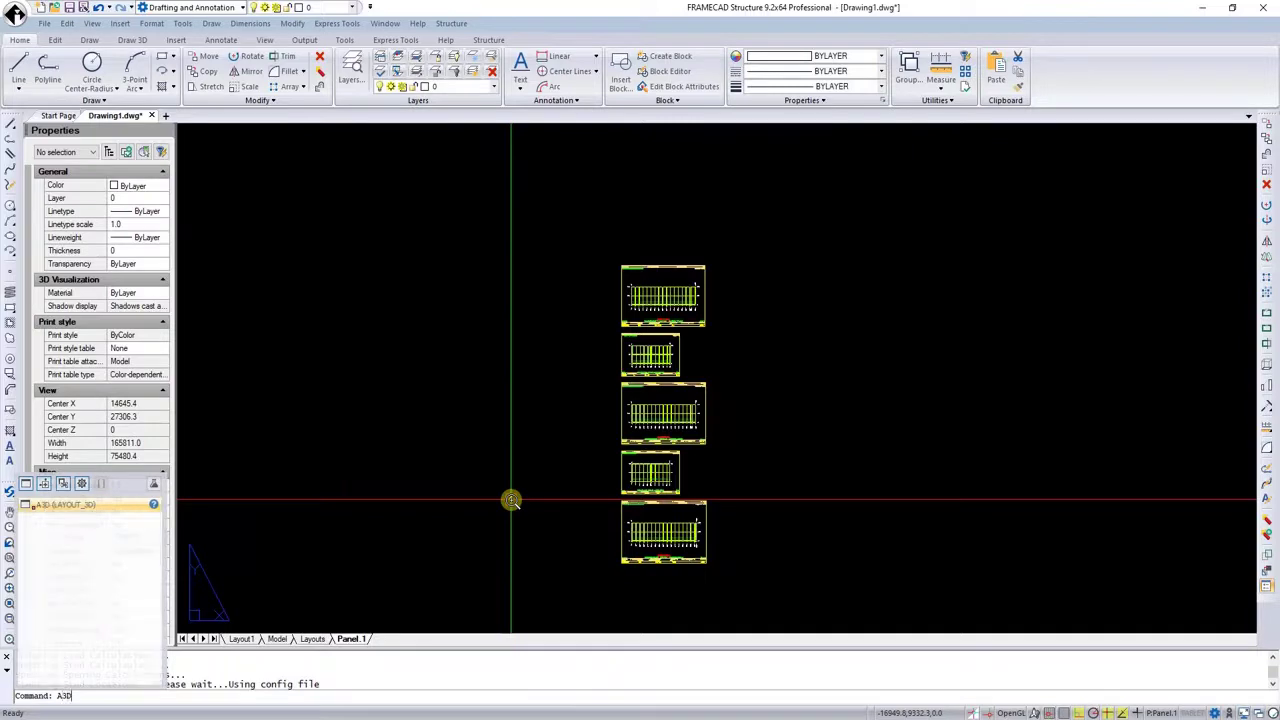
key(Return)
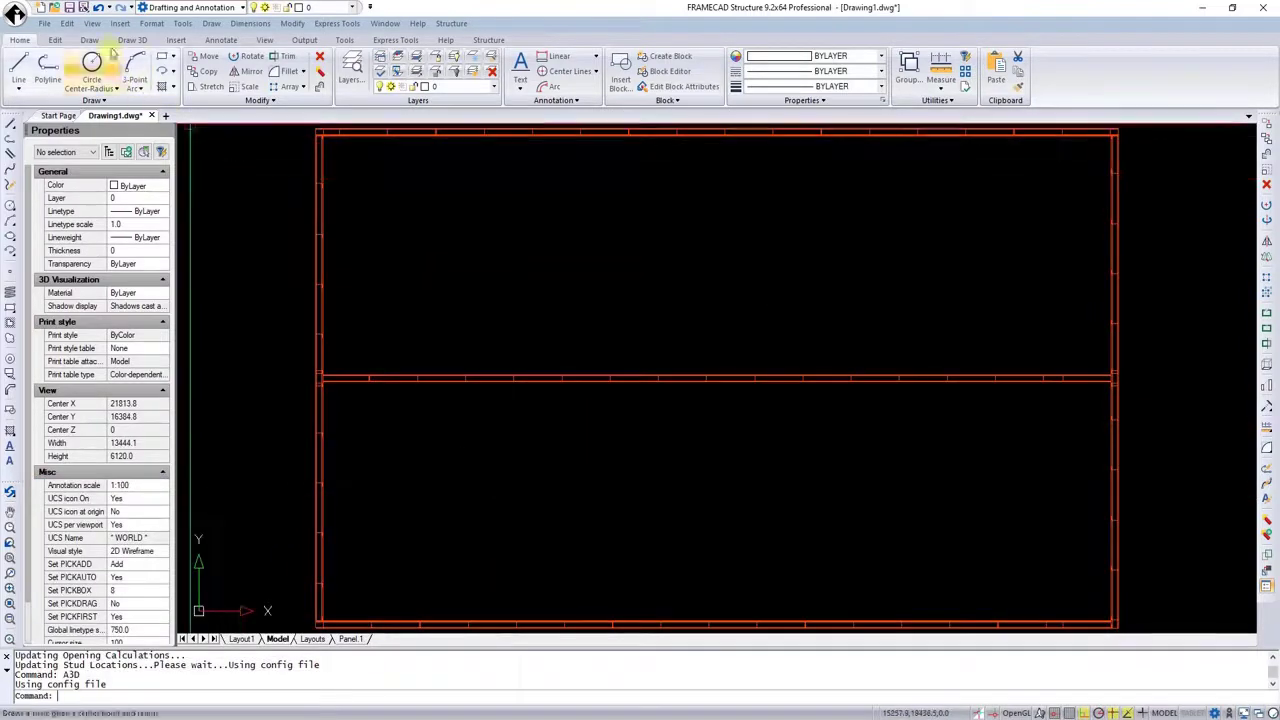
- Apply the Conceptual visual style to the 3D model and view the wall frames in an isometric-like orientation
click(91, 23)
mouse_move(163, 260)
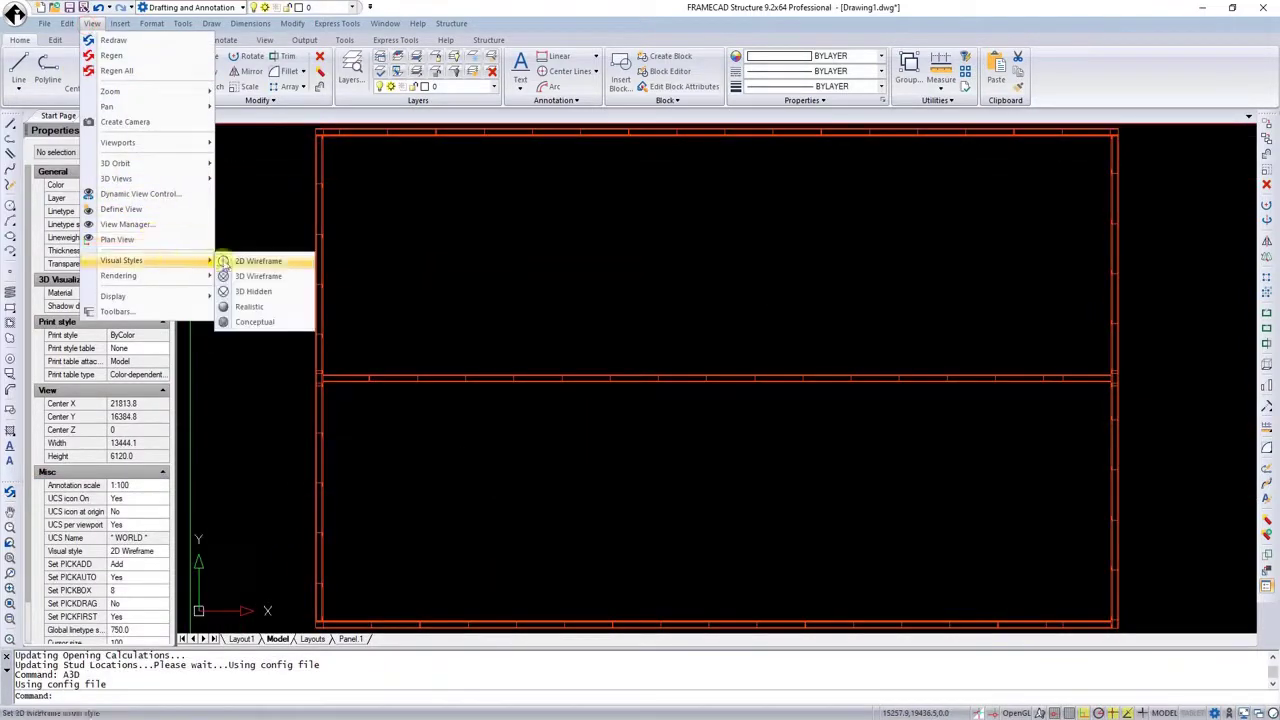
click(240, 321)
mouse_move(429, 463)
shift+middle_down()
mouse_move(449, 366)
mouse_move(483, 329)
mouse_move(529, 323)
mouse_move(374, 306)
mouse_move(351, 329)
shift+middle_up()
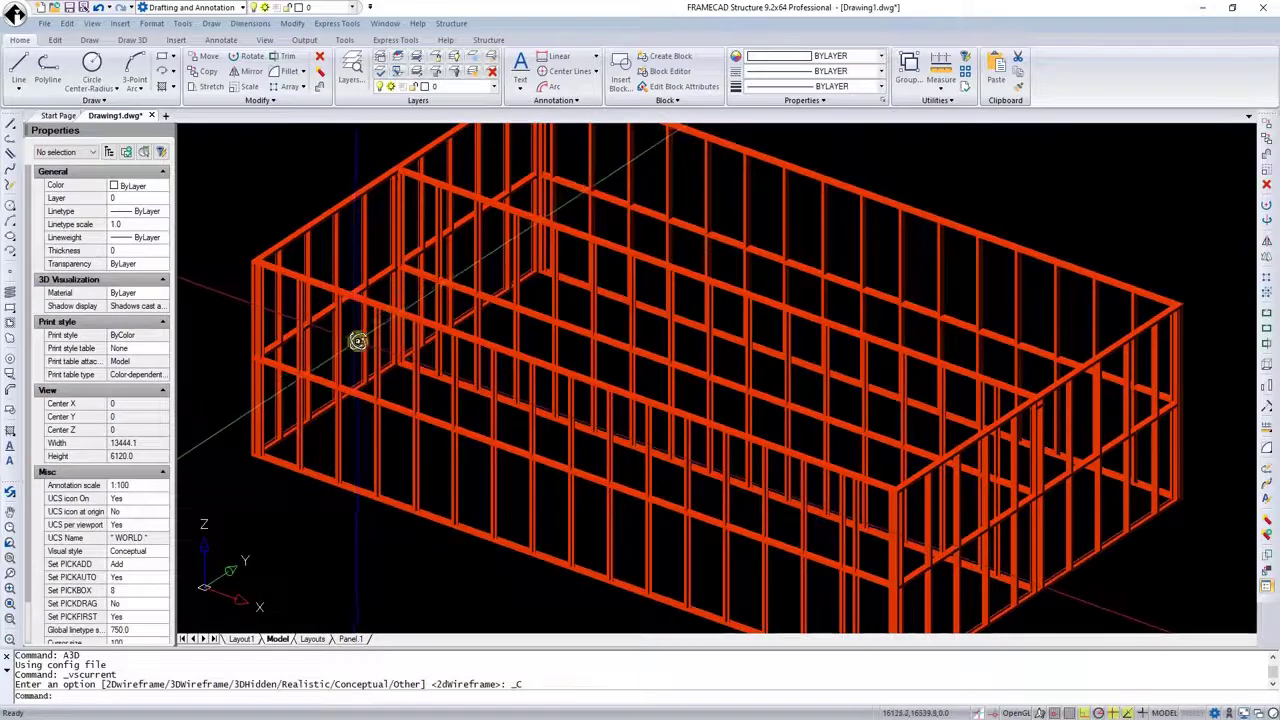
scroll(358, 341, down, 3)
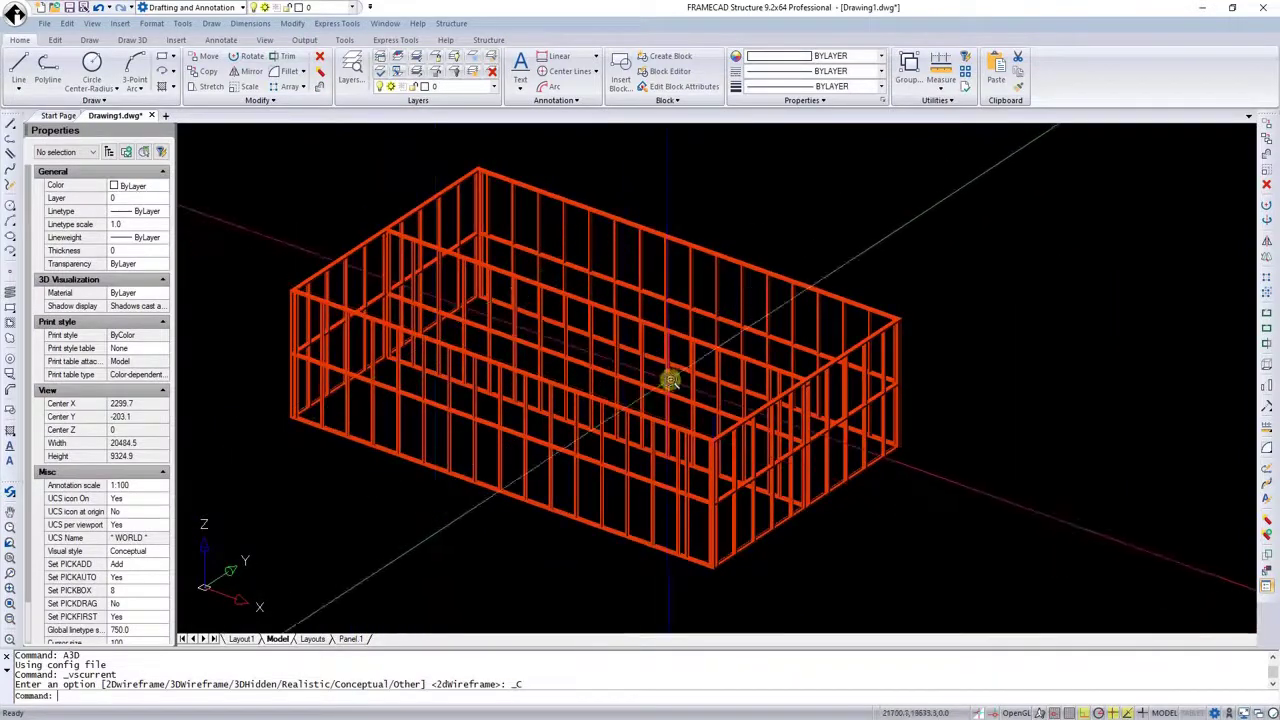
- Return from the 3D model to the Layouts sheet with the labelled floor plan
click(313, 639)
scroll(423, 423, down, 1)
scroll(609, 452, up, 3)
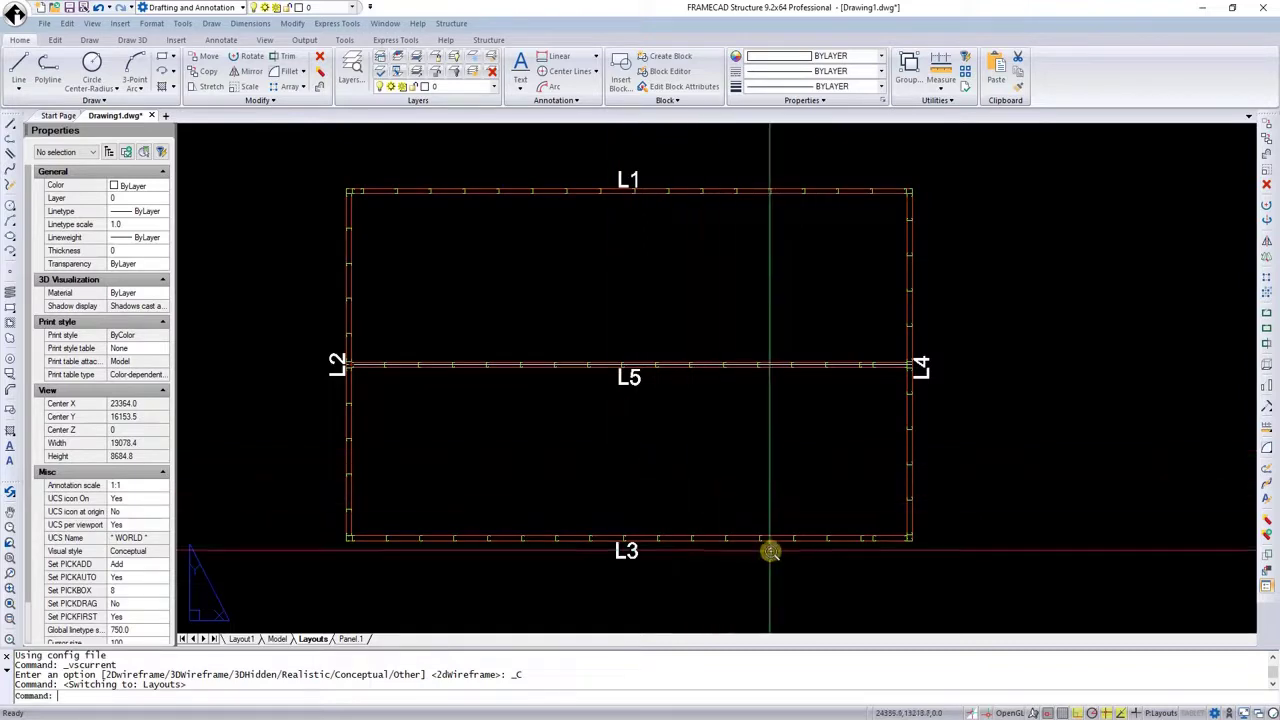
scroll(771, 548, down, 1)
scroll(711, 386, up, 2)
scroll(757, 358, down, 1)
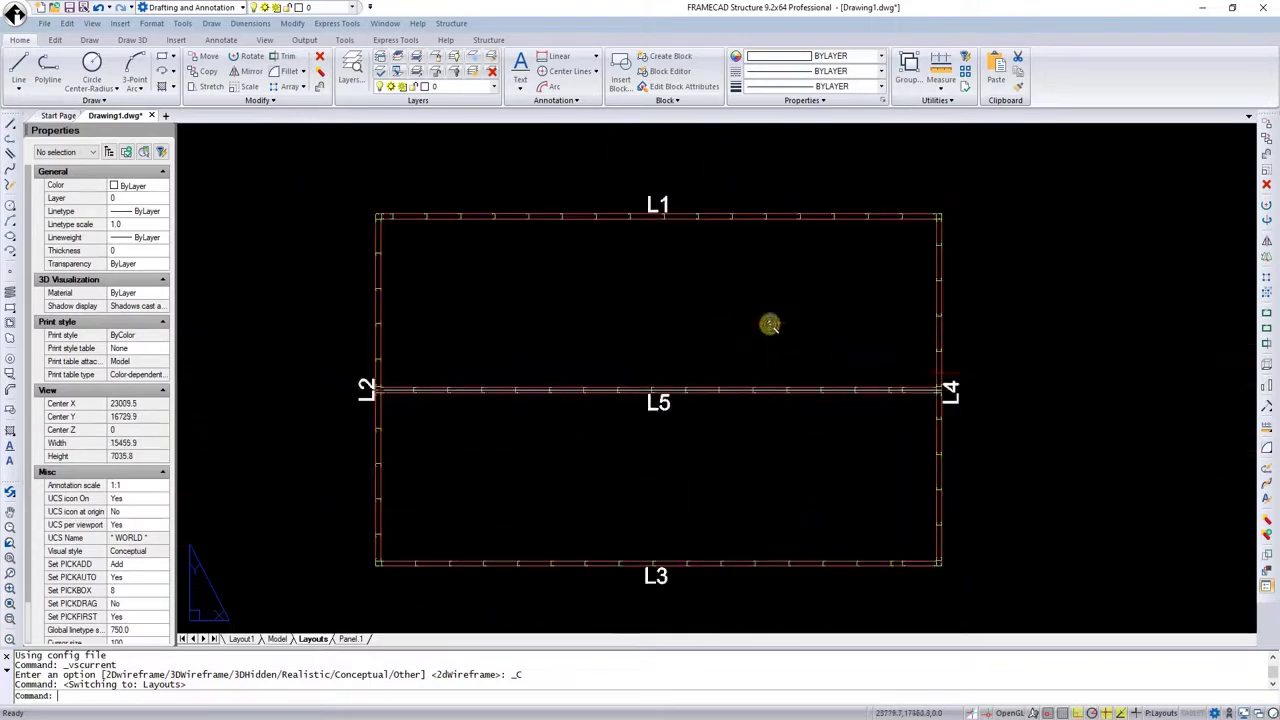